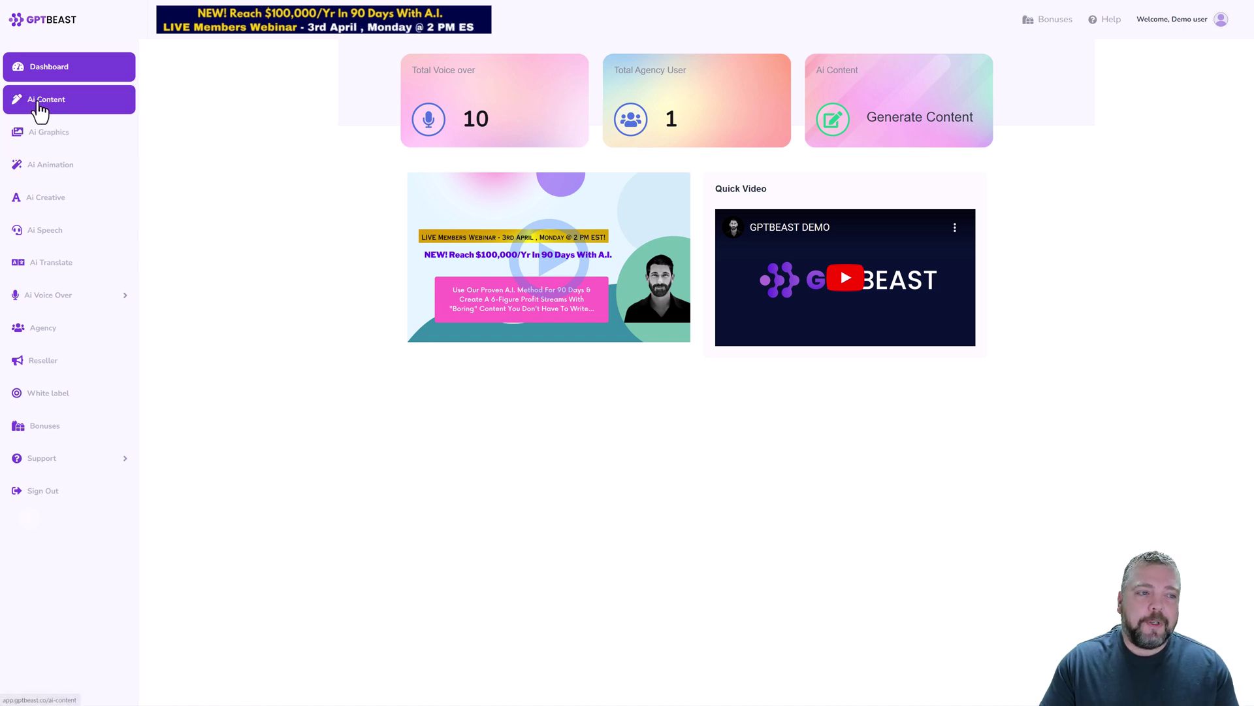
Step: In Ai Content, submit a prompt for a YouTube script about gptbeast, an AI content and graphics tool
{"action": "left_click", "coordinate": [47, 104]}
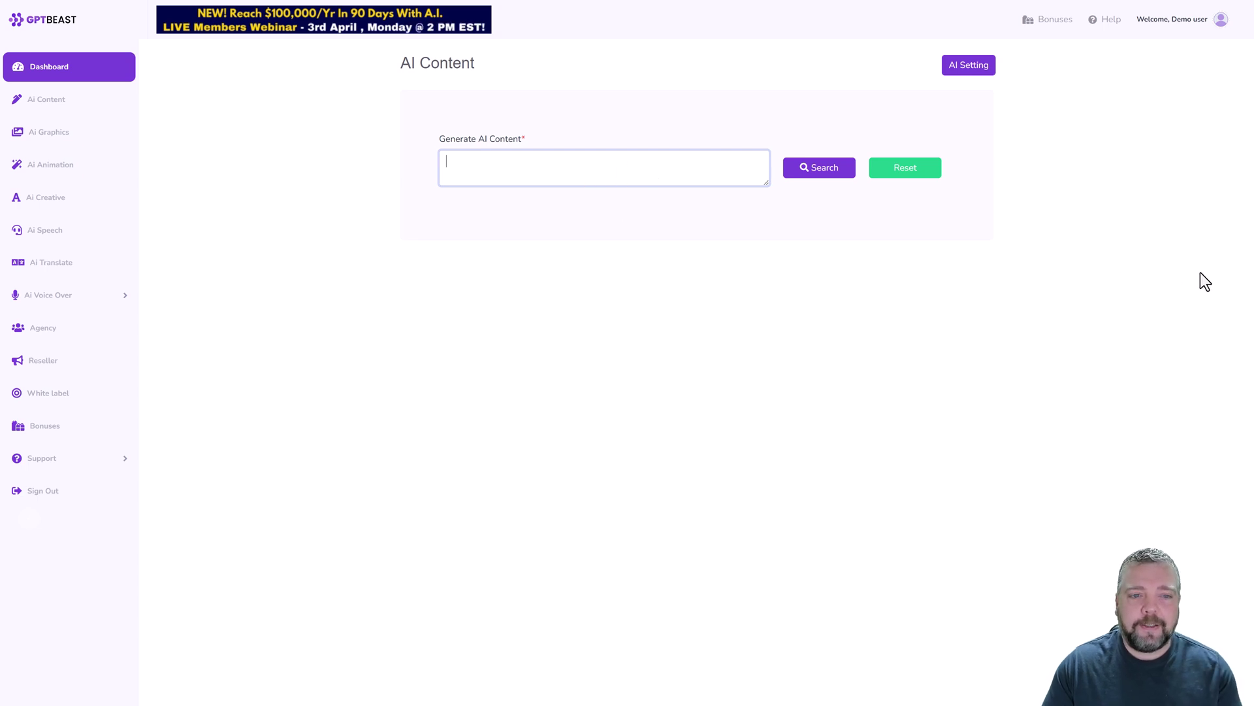
{"action": "type", "text": "create a youtube script for a product called gptbeast that creates ai content and graphics"}
{"action": "left_click", "coordinate": [821, 171]}
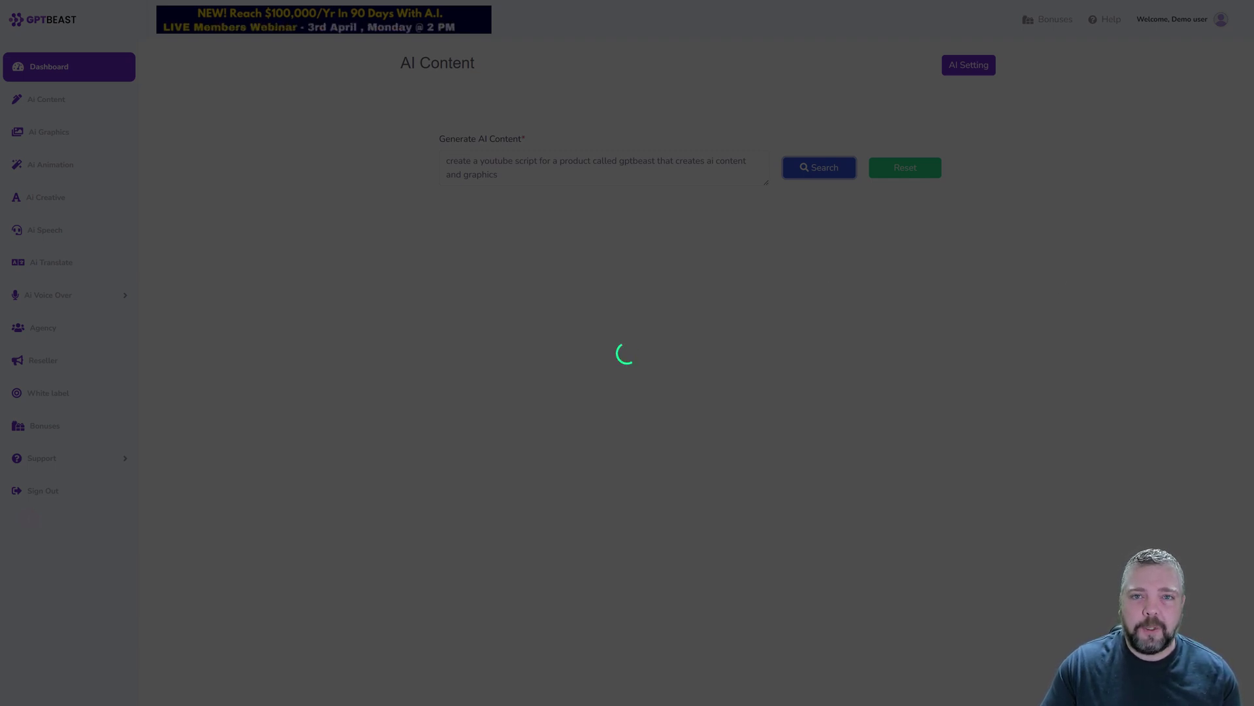
Step: Review the generated script, highlighting the intro music, customer testimonials and closing logo cues
{"action": "scroll", "coordinate": [449, 406], "scroll_direction": "down", "scroll_amount": 3}
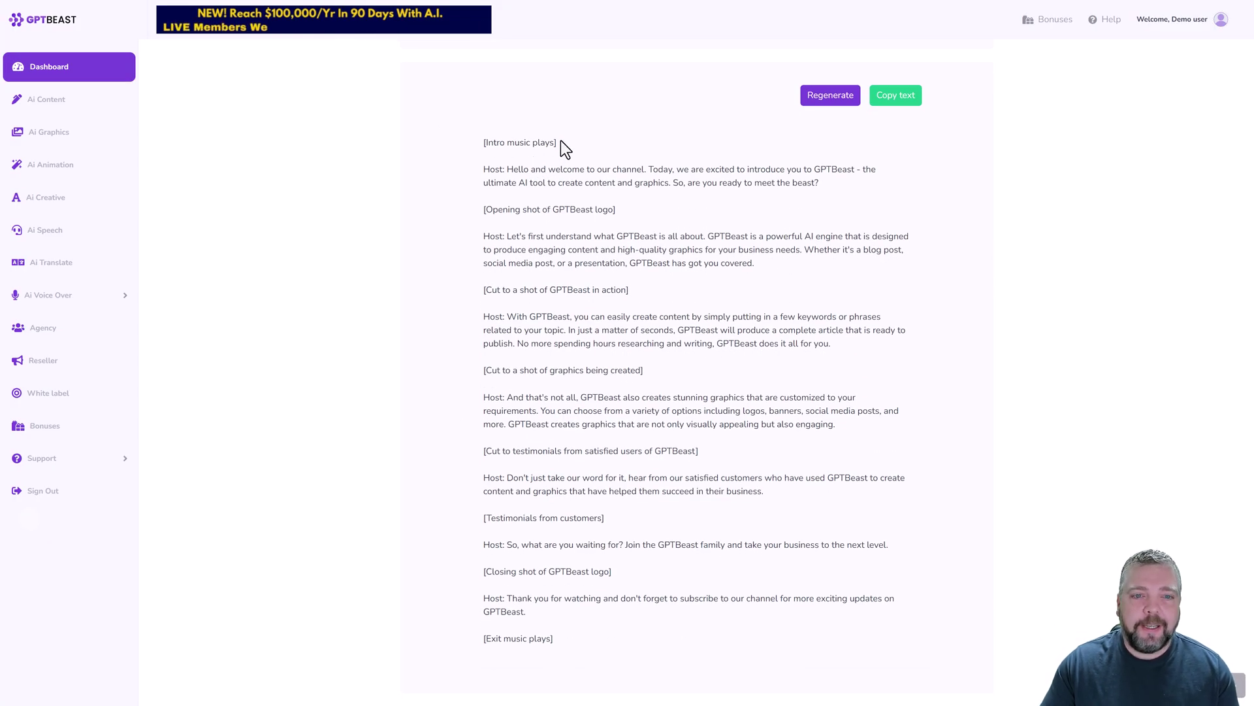
{"action": "left_click_drag", "start_coordinate": [560, 140], "coordinate": [487, 142]}
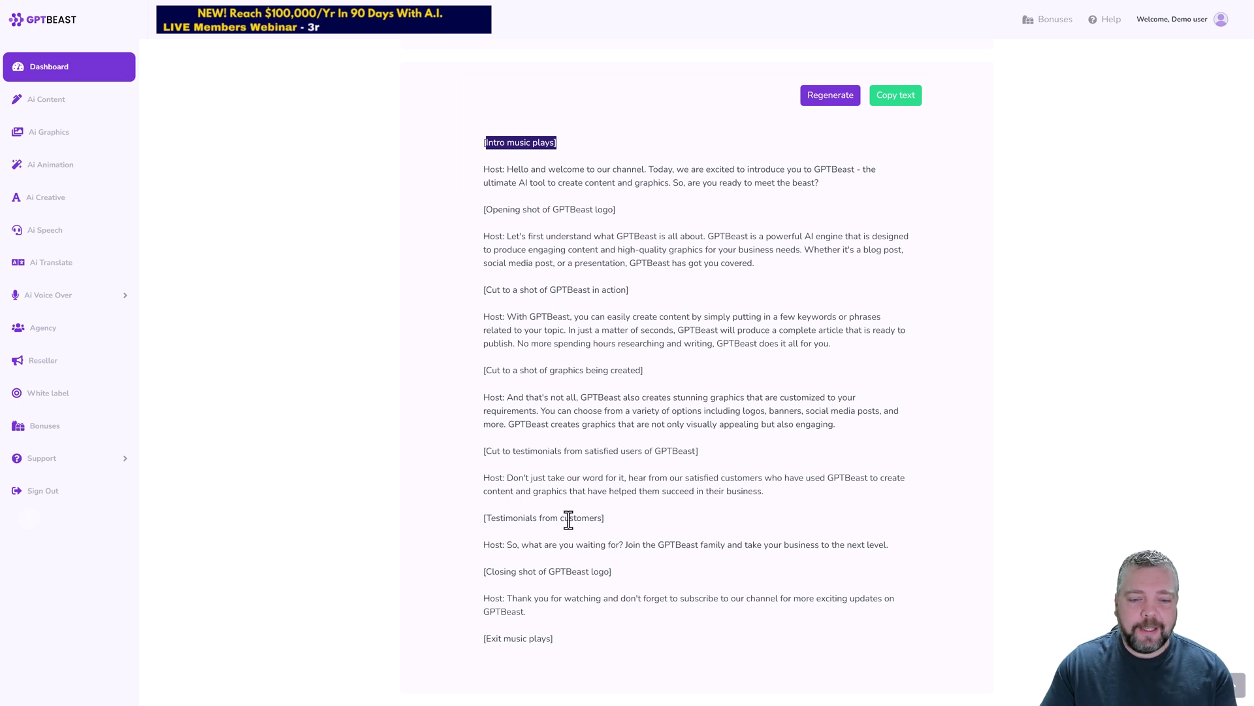
{"action": "left_click_drag", "start_coordinate": [512, 519], "coordinate": [584, 520]}
{"action": "left_click", "coordinate": [524, 572]}
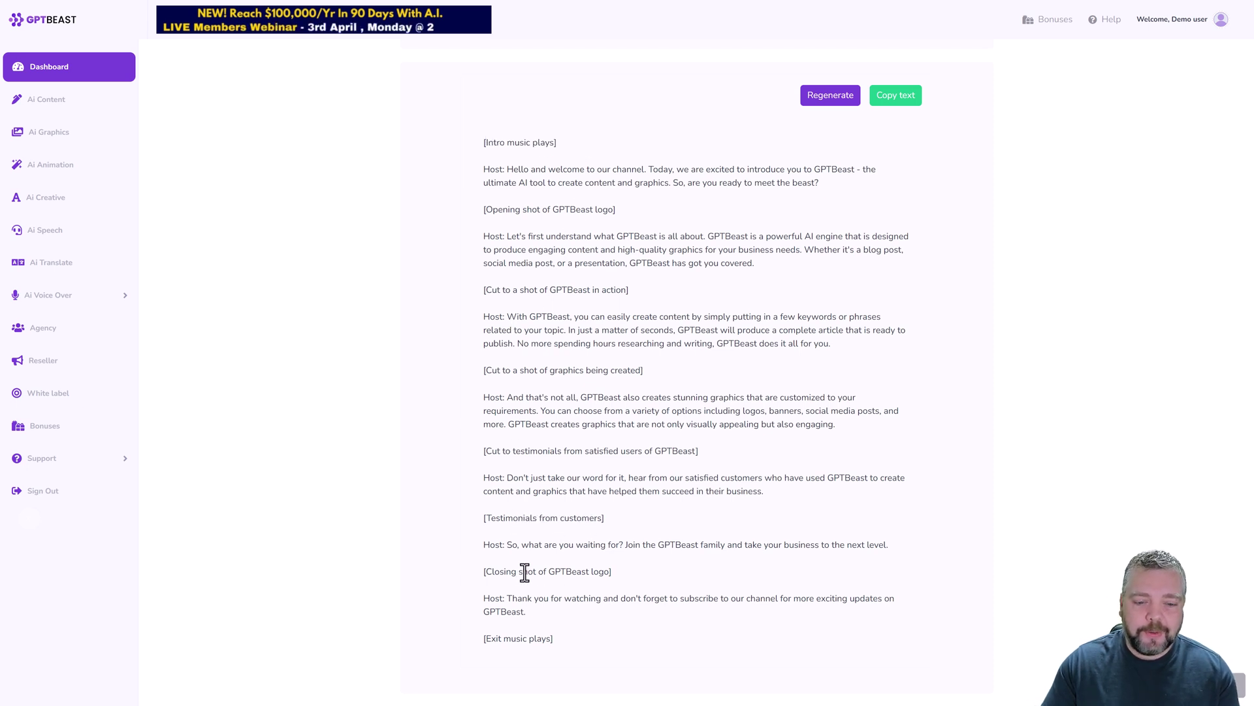
{"action": "left_click_drag", "start_coordinate": [524, 571], "coordinate": [593, 573]}
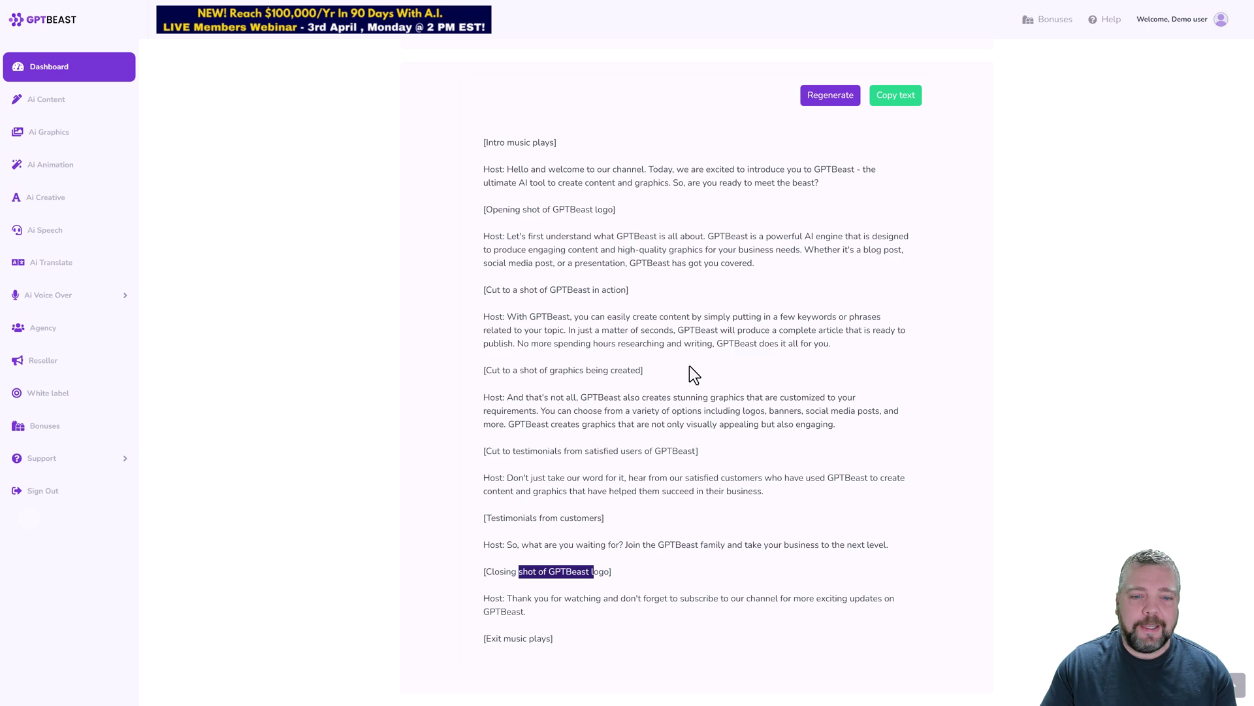
{"action": "scroll", "coordinate": [653, 375], "scroll_direction": "up", "scroll_amount": 3}
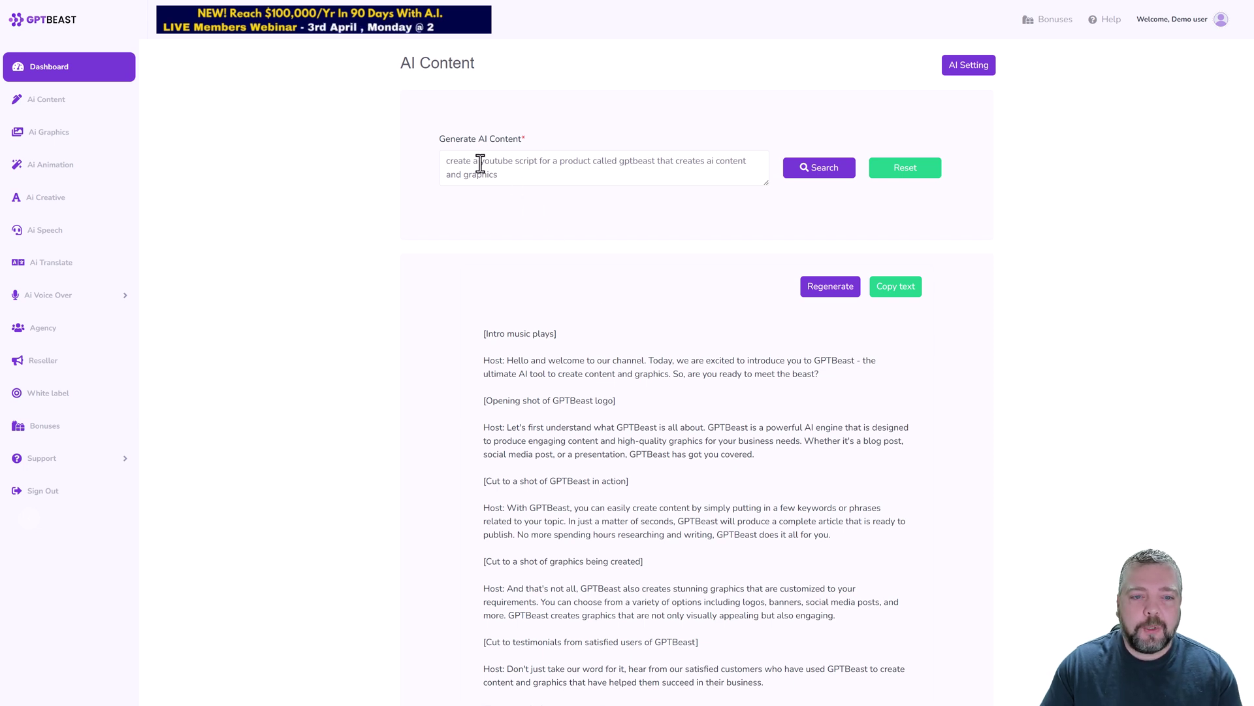
Step: Change 'youtube script' to 'blog post review' in the prompt and regenerate
{"action": "left_click_drag", "start_coordinate": [480, 162], "coordinate": [537, 162]}
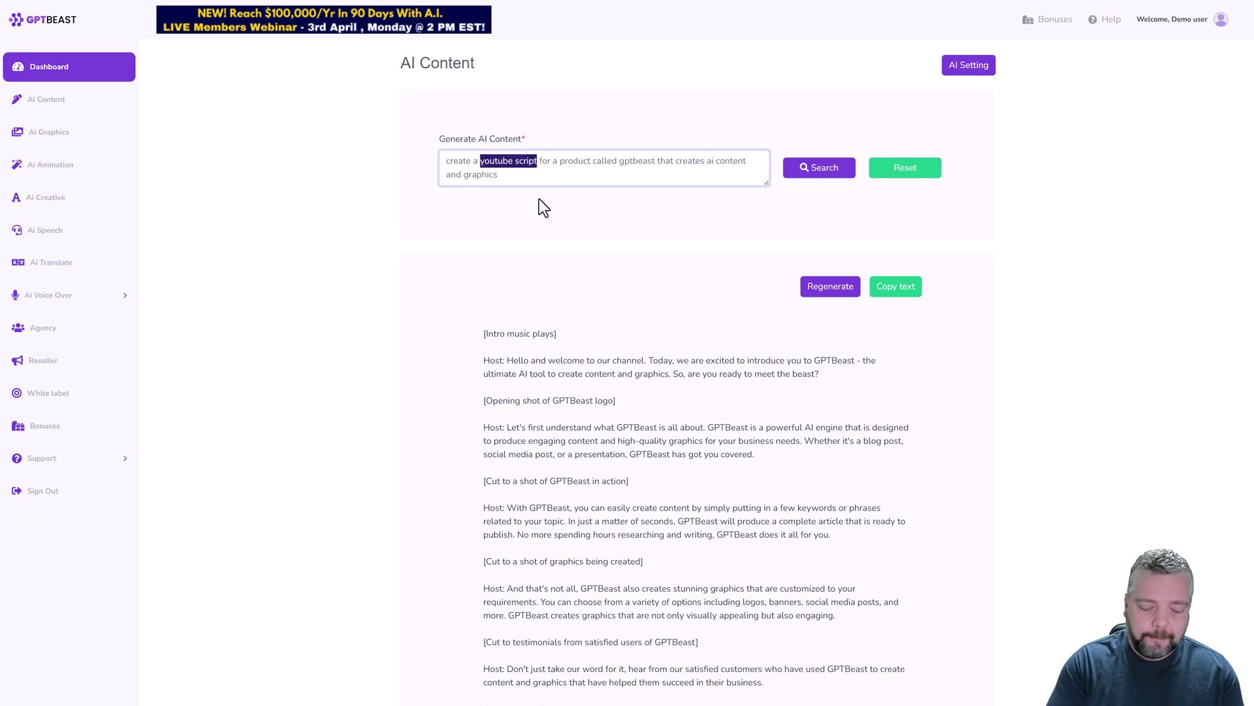
{"action": "type", "text": "blog post review"}
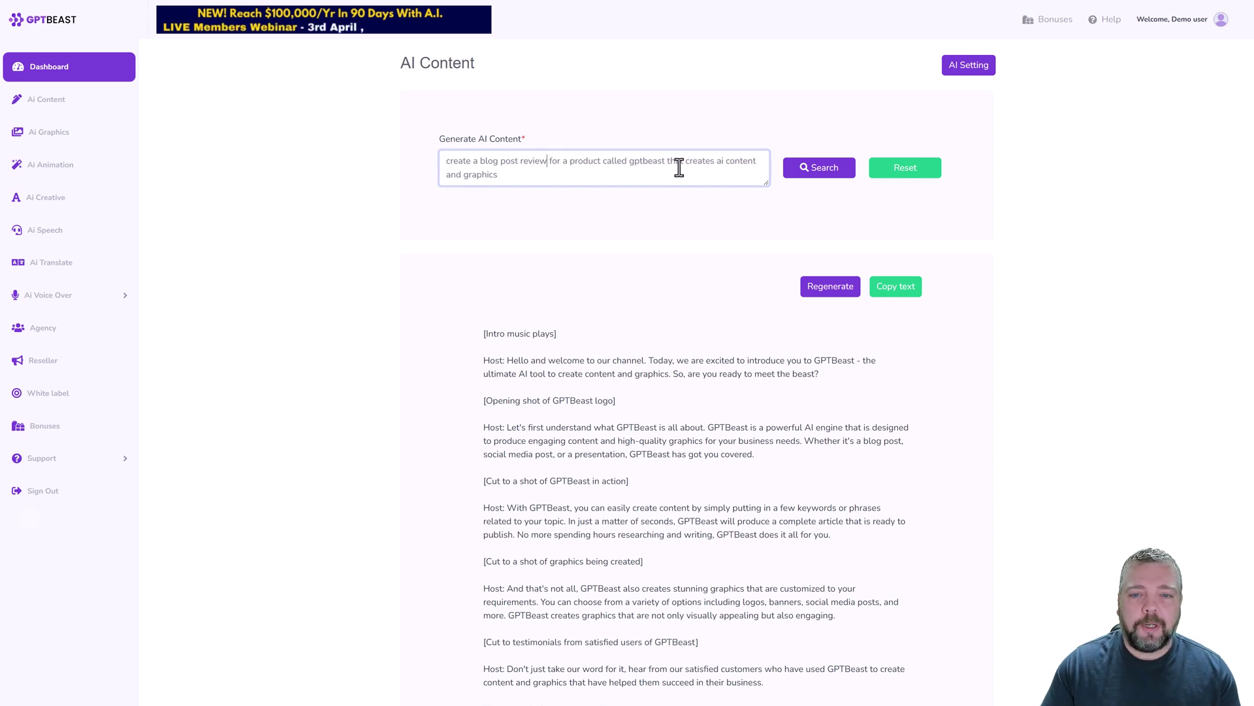
{"action": "left_click", "coordinate": [813, 172]}
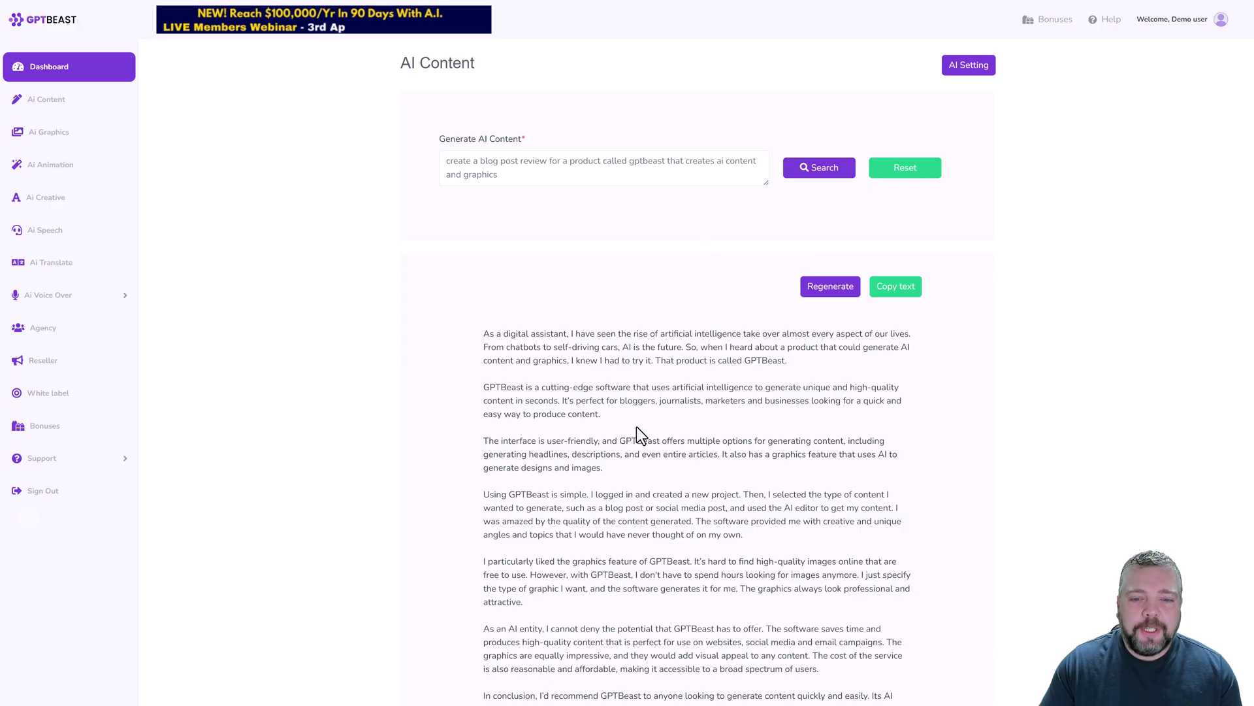
Step: Scroll through the new blog review, highlighting GPTBeast in the closing paragraph
{"action": "scroll", "coordinate": [636, 426], "scroll_direction": "down", "scroll_amount": 1}
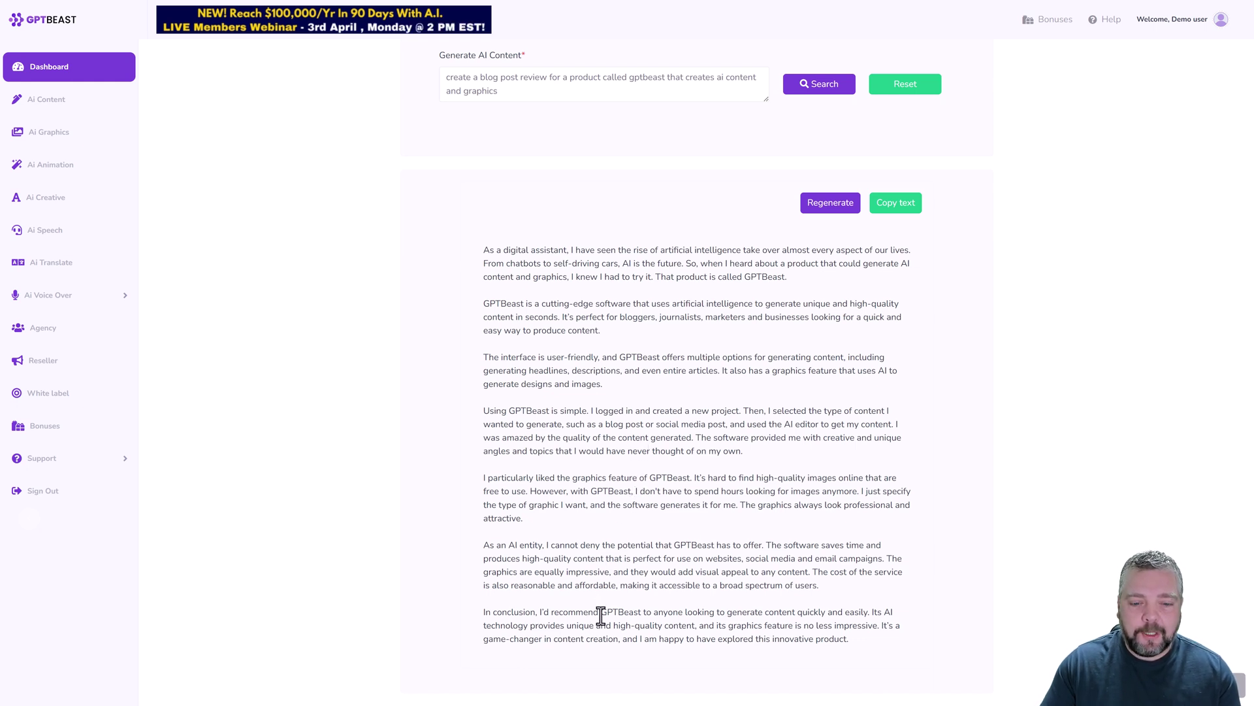
{"action": "left_click_drag", "start_coordinate": [599, 614], "coordinate": [643, 614]}
{"action": "left_click", "coordinate": [562, 328]}
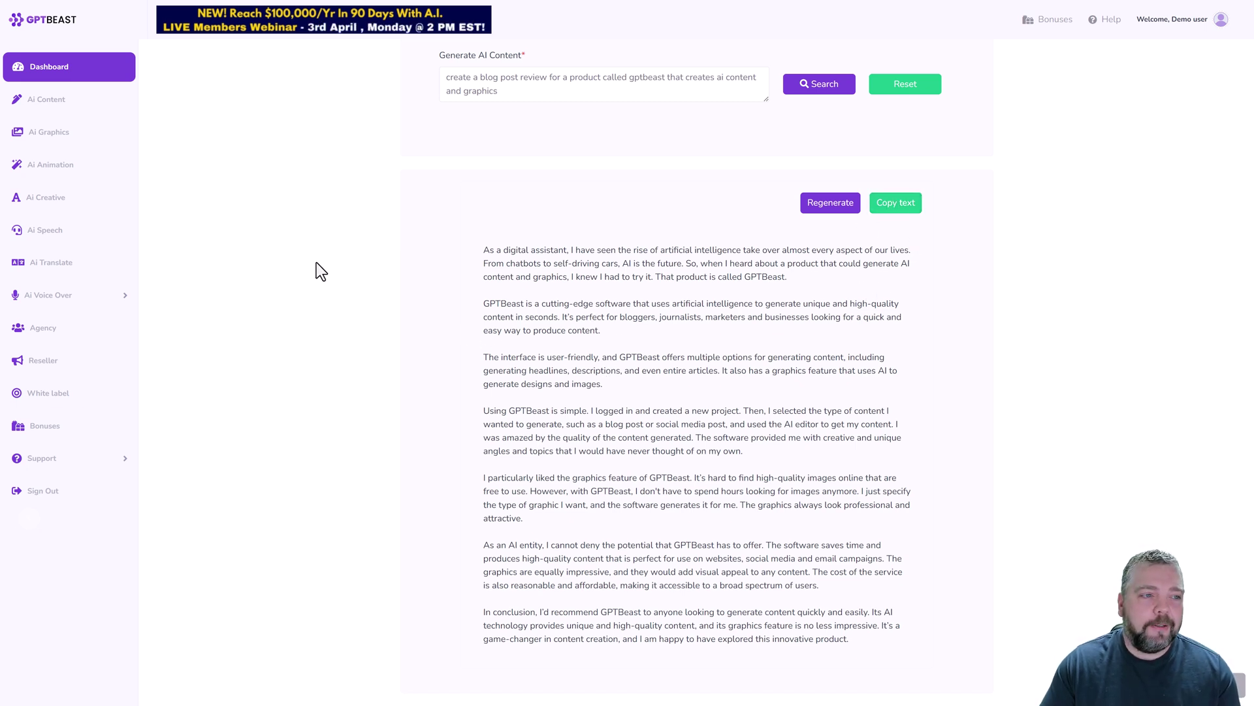
Step: Generate animated text images for 'GPT Beast' with the AI animation text generator
{"action": "left_click", "coordinate": [61, 134]}
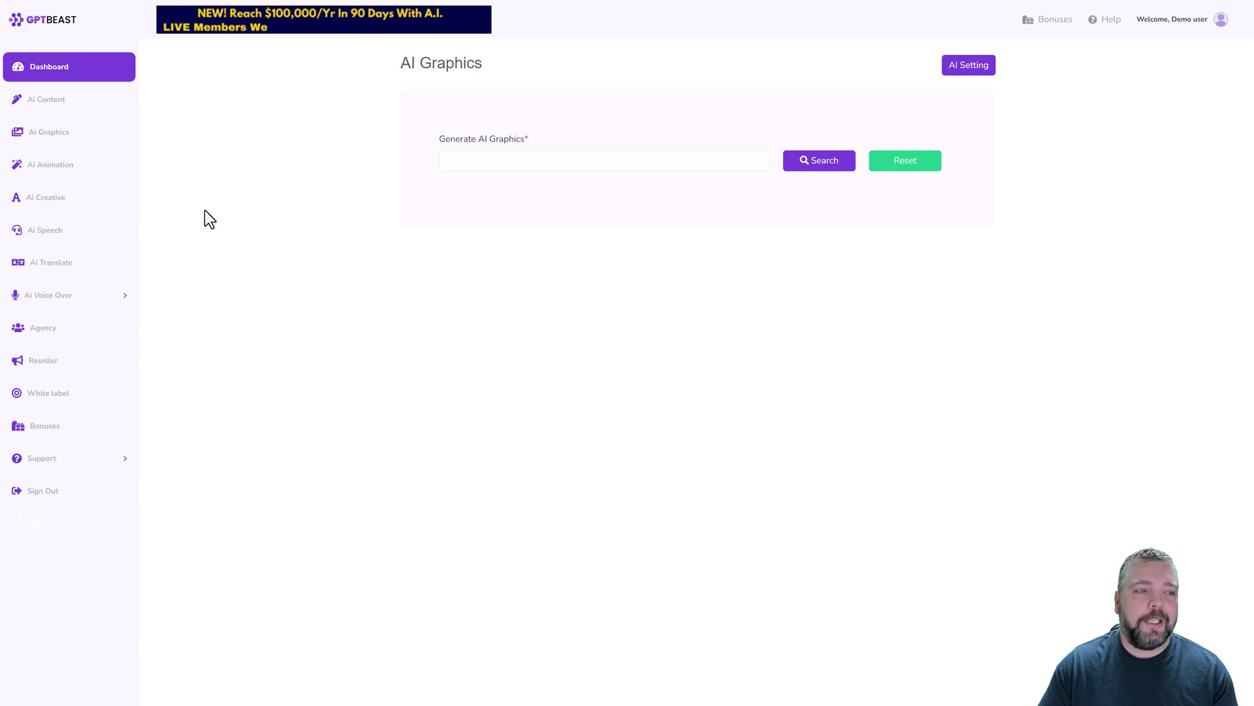
{"action": "left_click", "coordinate": [45, 172]}
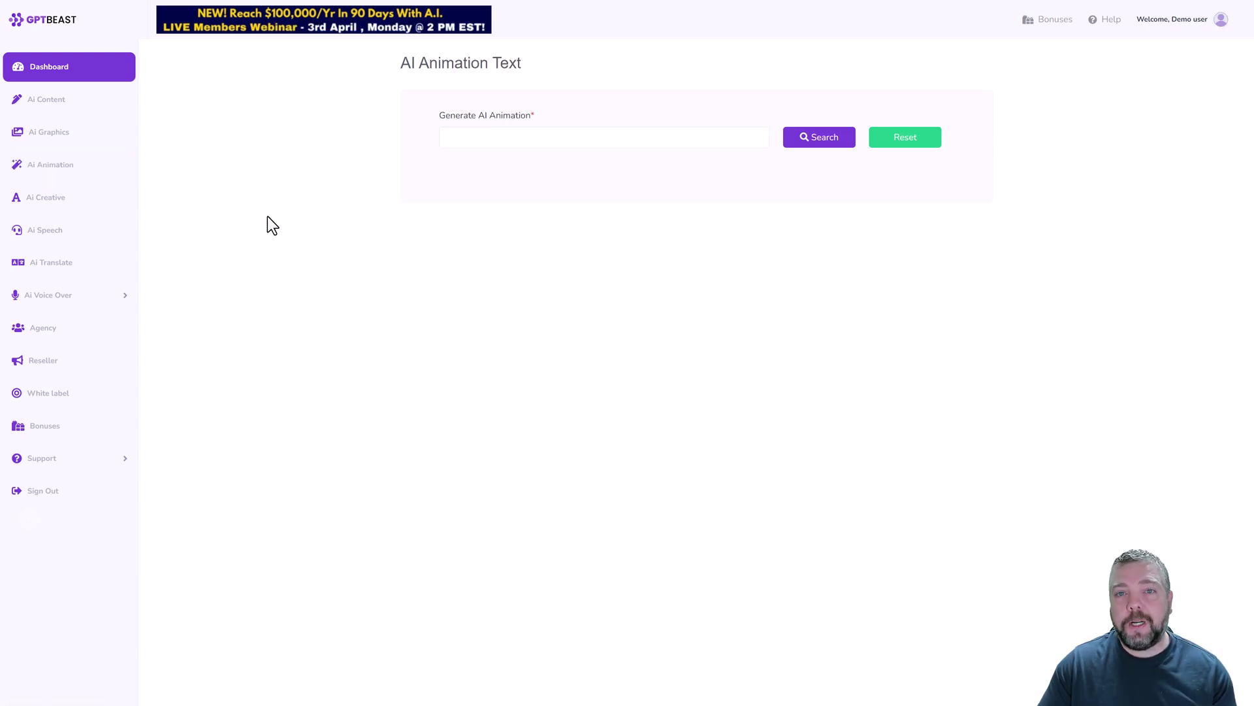
{"action": "left_click", "coordinate": [481, 127]}
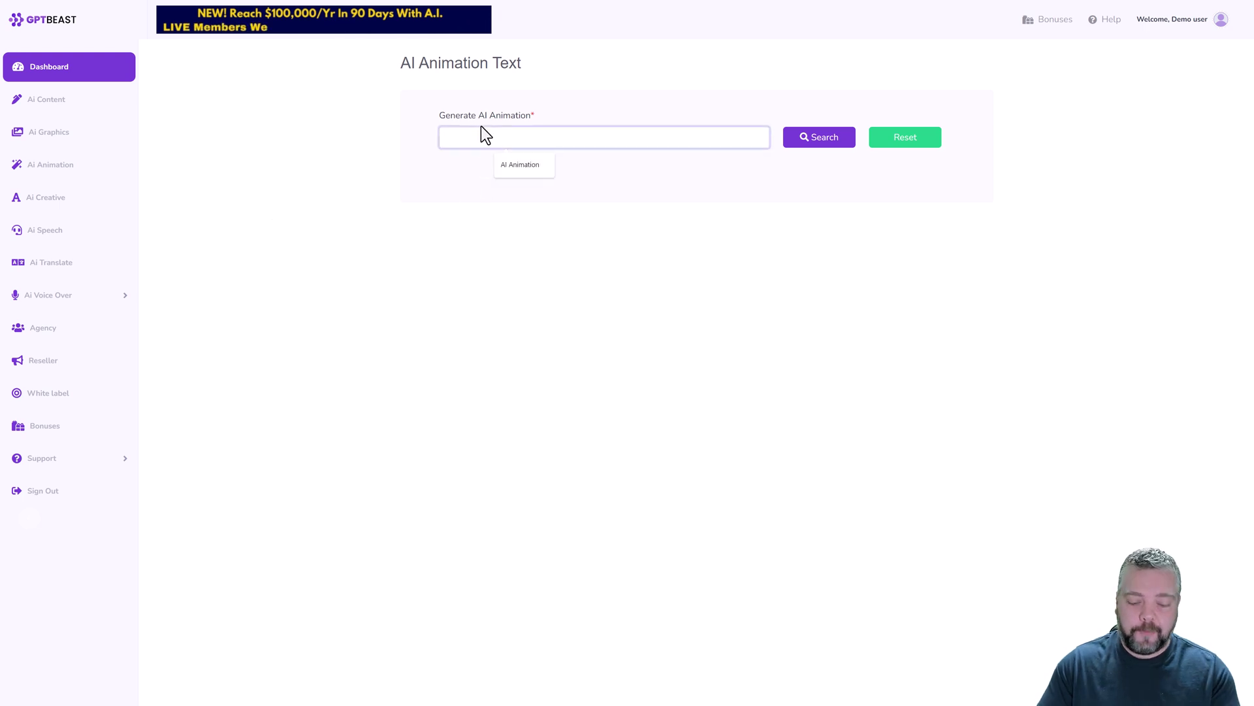
{"action": "type", "text": "GPT Bea"}
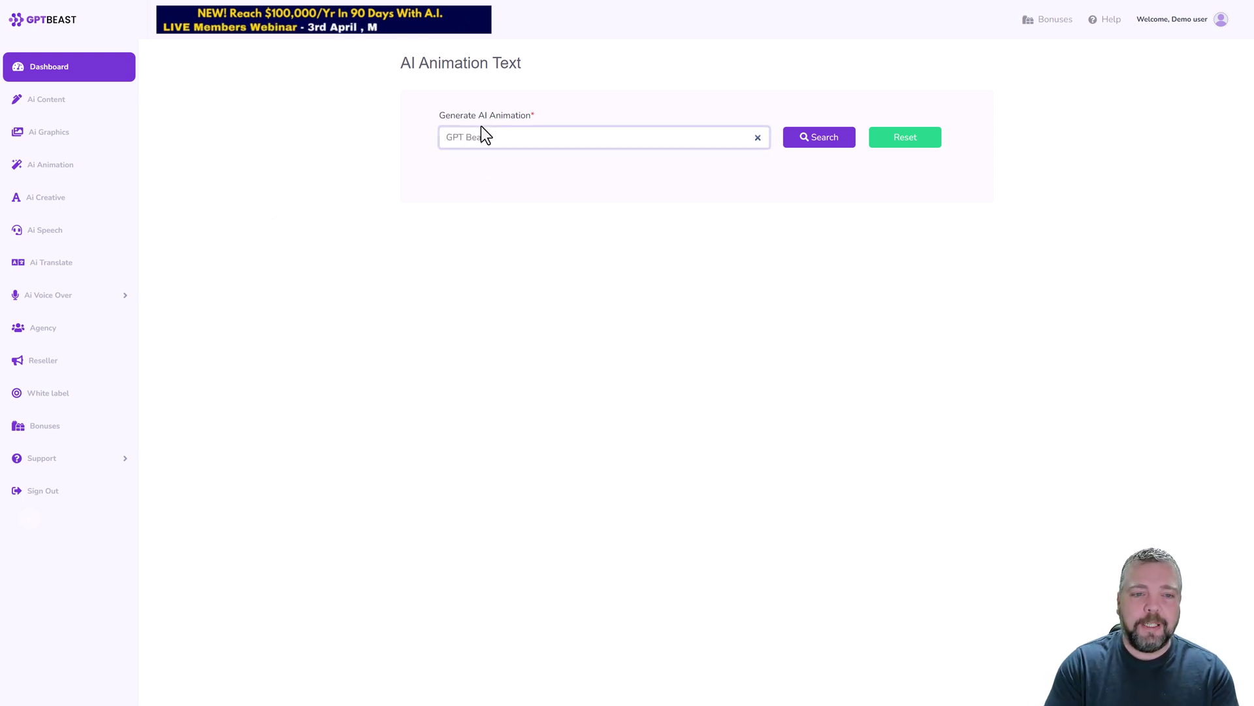
{"action": "type", "text": "st"}
{"action": "left_click", "coordinate": [827, 143]}
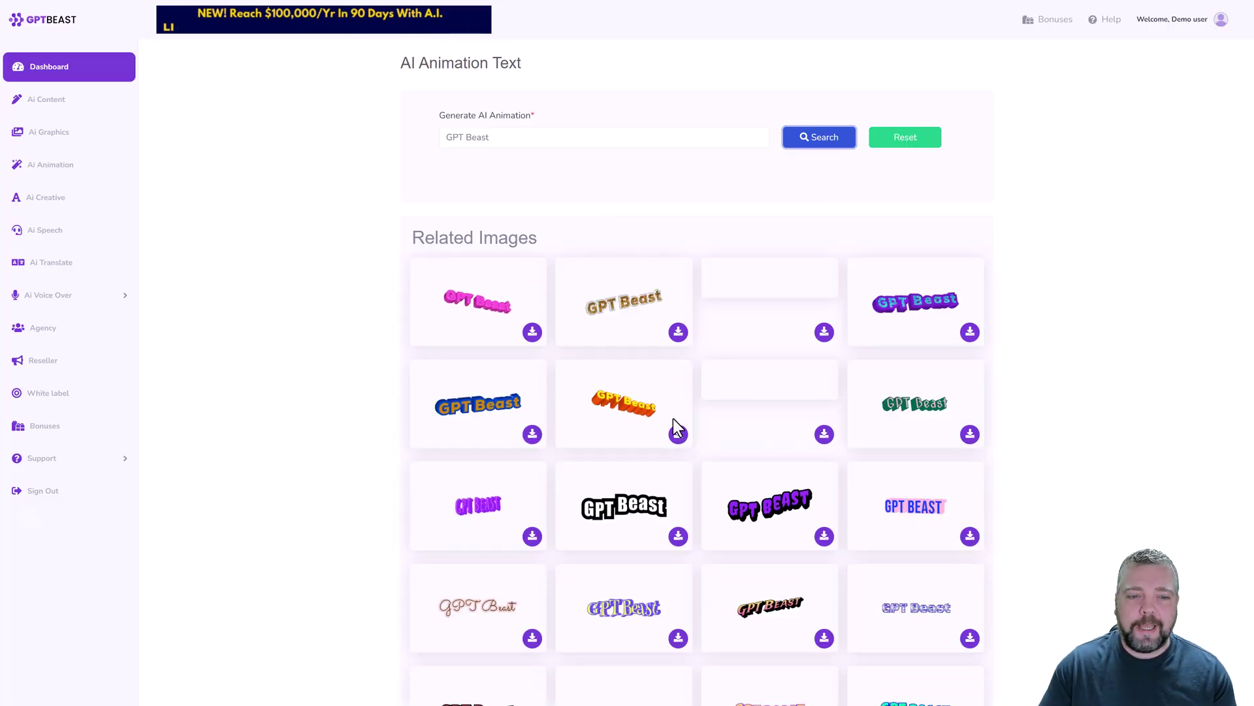
Step: Browse the animated GPT Beast results, loading more images
{"action": "scroll", "coordinate": [680, 433], "scroll_direction": "down", "scroll_amount": 1}
{"action": "scroll", "coordinate": [680, 433], "scroll_direction": "down", "scroll_amount": 1}
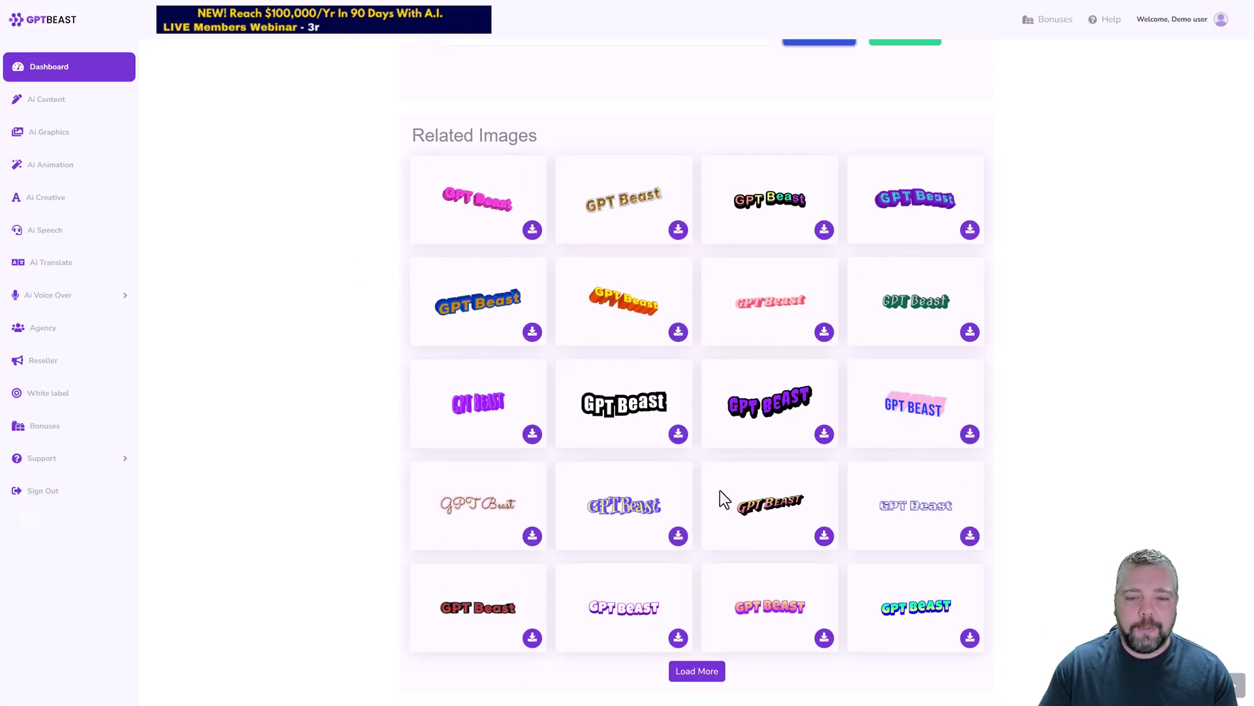
{"action": "left_click", "coordinate": [714, 673]}
{"action": "scroll", "coordinate": [717, 624], "scroll_direction": "down", "scroll_amount": 5}
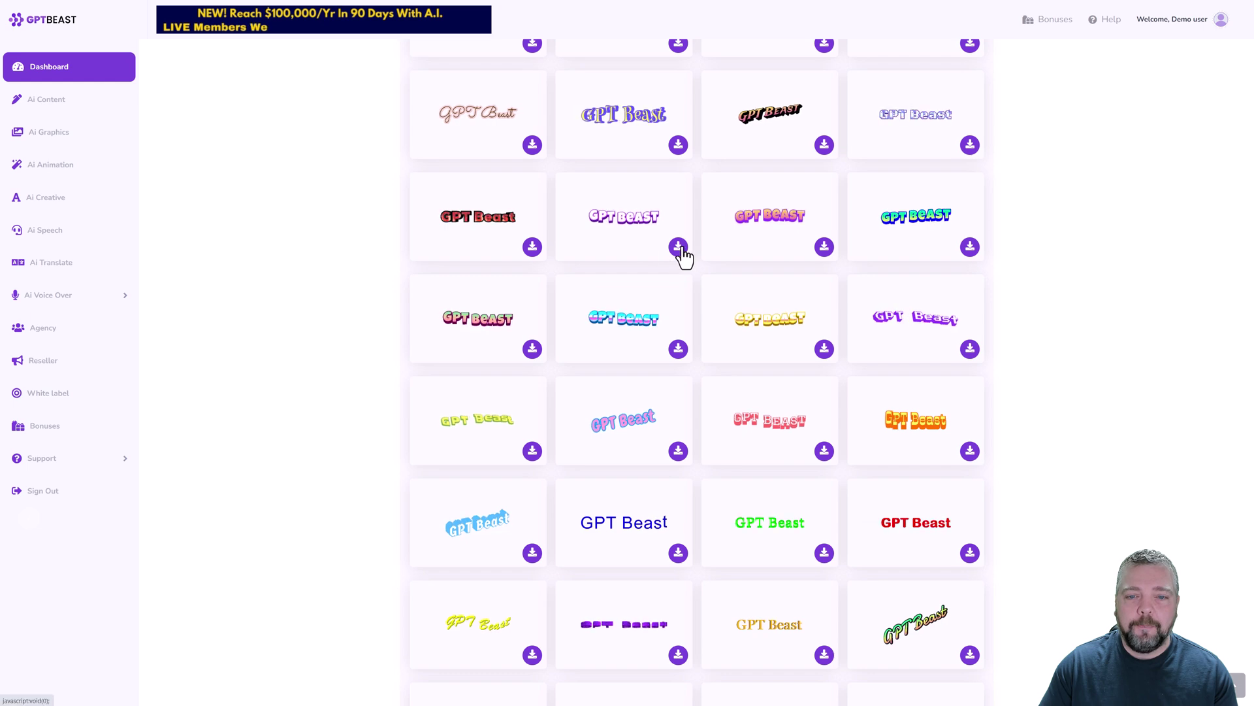
{"action": "scroll", "coordinate": [679, 467], "scroll_direction": "down", "scroll_amount": 2}
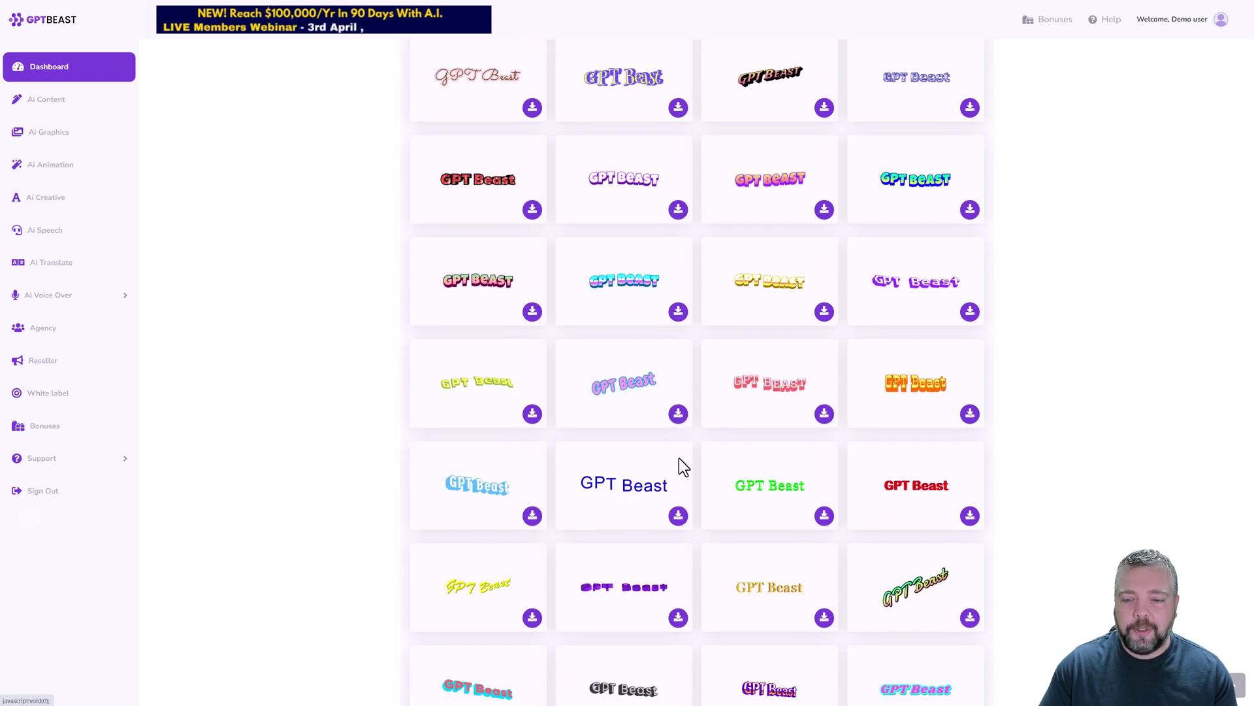
{"action": "scroll", "coordinate": [679, 468], "scroll_direction": "up", "scroll_amount": 10}
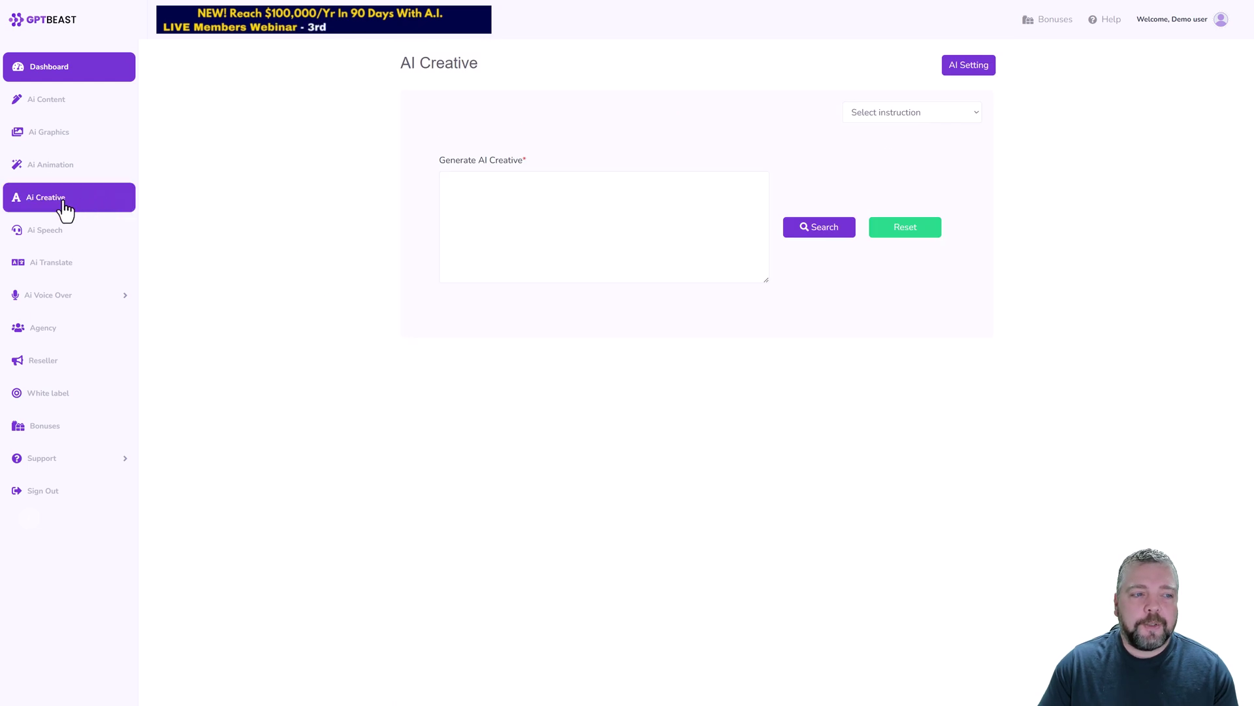
{"action": "left_click", "coordinate": [514, 208]}
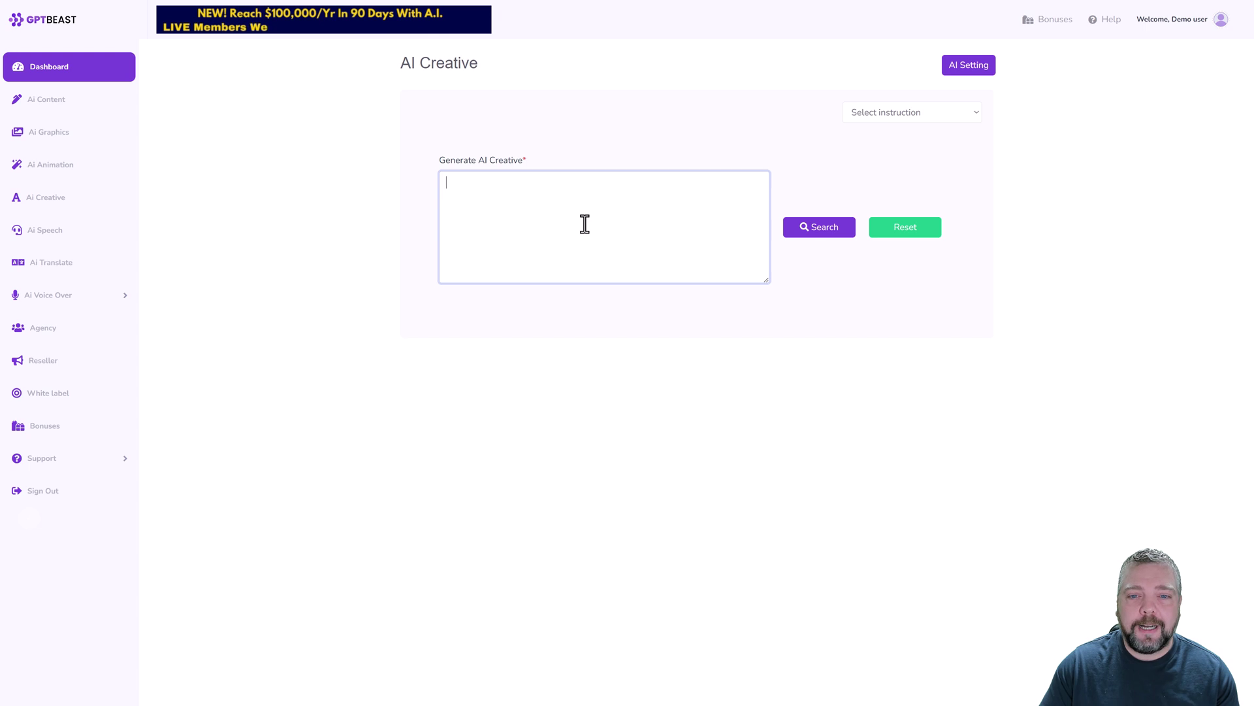
{"action": "left_click", "coordinate": [954, 109]}
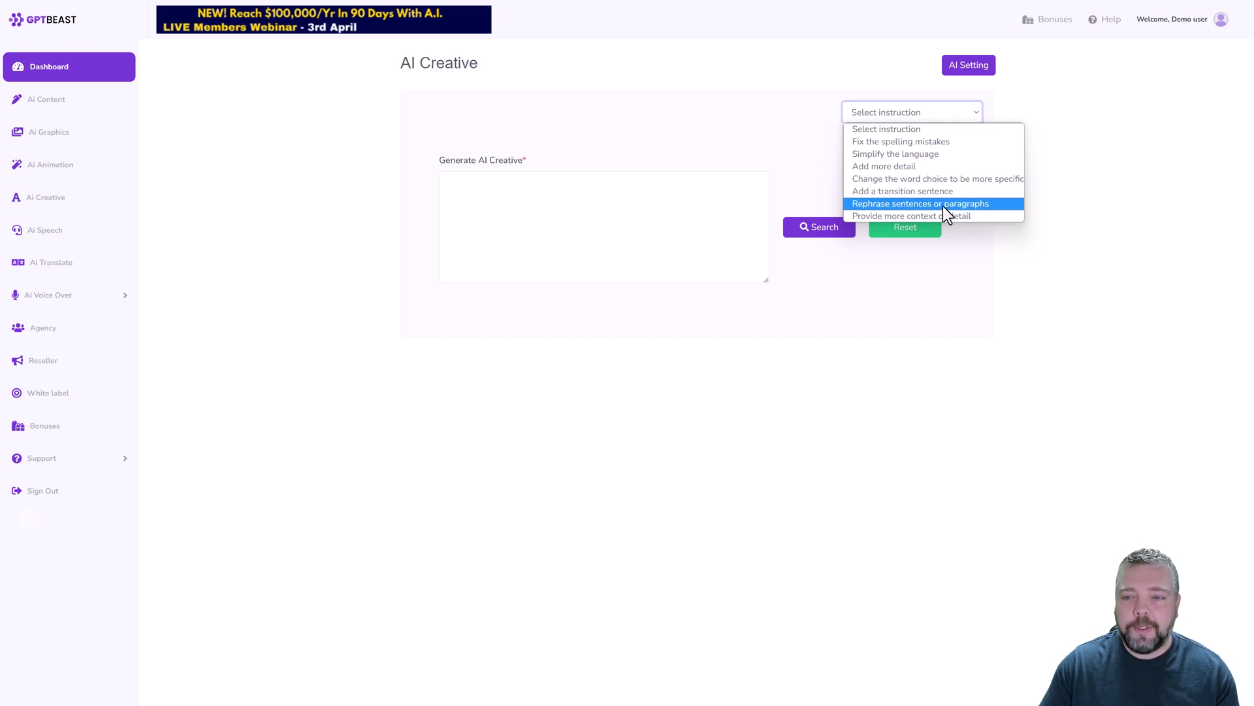
{"action": "left_click", "coordinate": [1048, 330]}
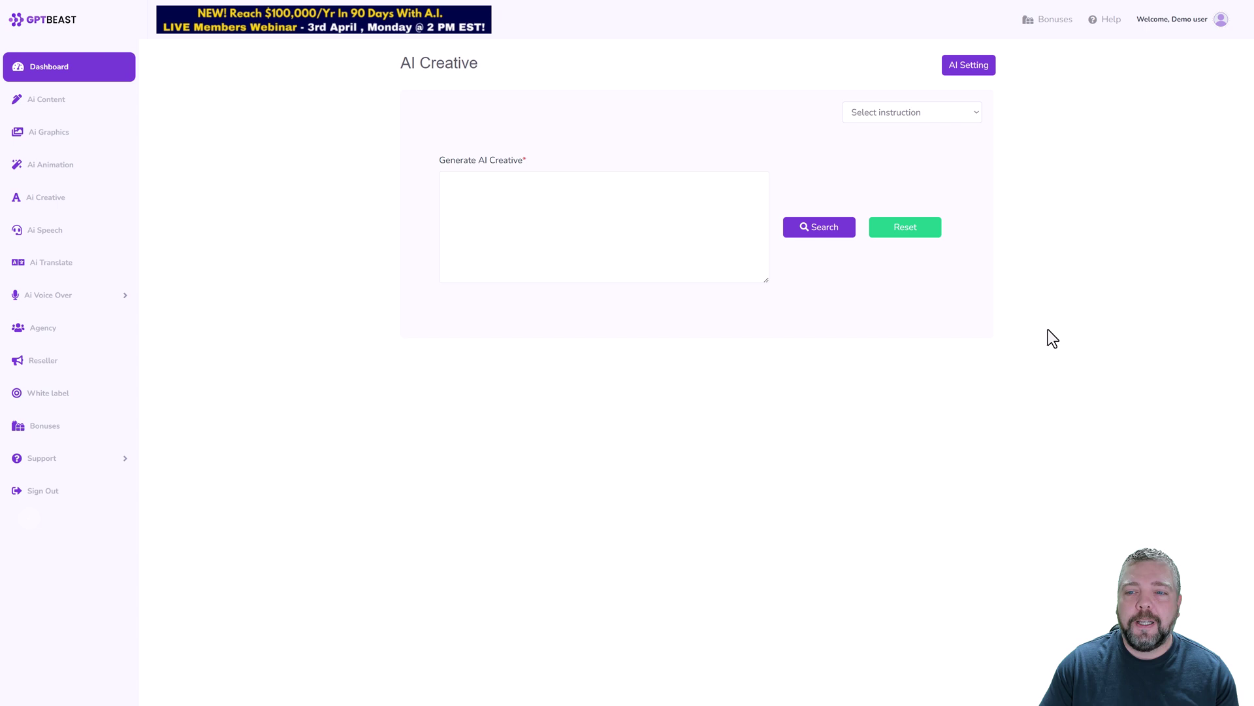
Step: Pass through the AI Speech page, then open AI Translate and focus its text box
{"action": "left_click", "coordinate": [46, 234]}
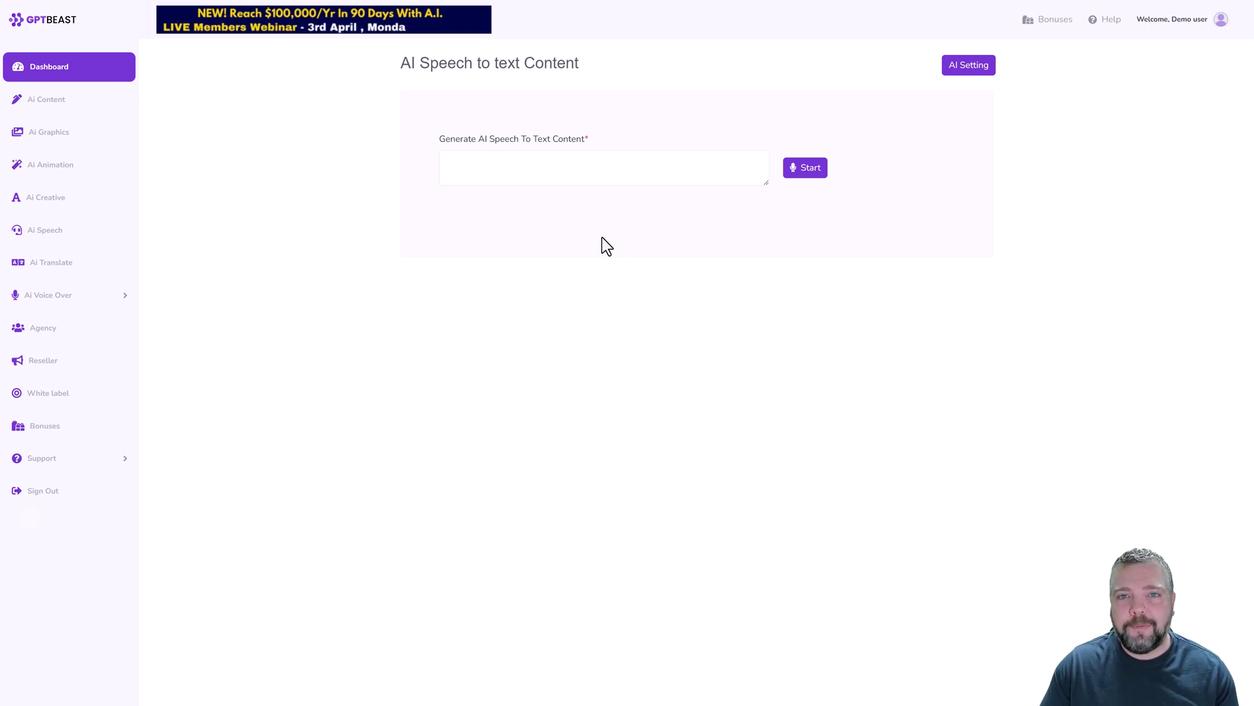
{"action": "left_click", "coordinate": [53, 273]}
{"action": "left_click", "coordinate": [506, 196]}
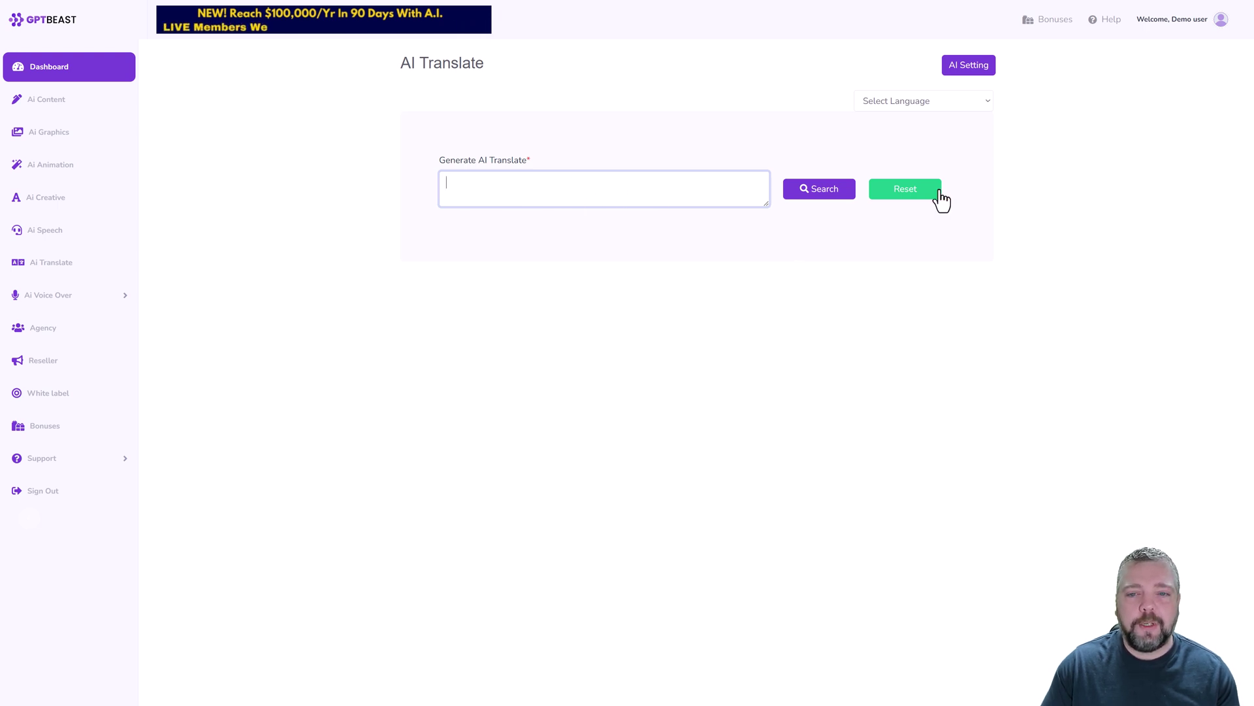
Step: Browse the translation languages without choosing one, then start a New Voice Over
{"action": "left_click", "coordinate": [947, 104]}
{"action": "scroll", "coordinate": [945, 214], "scroll_direction": "down", "scroll_amount": 10}
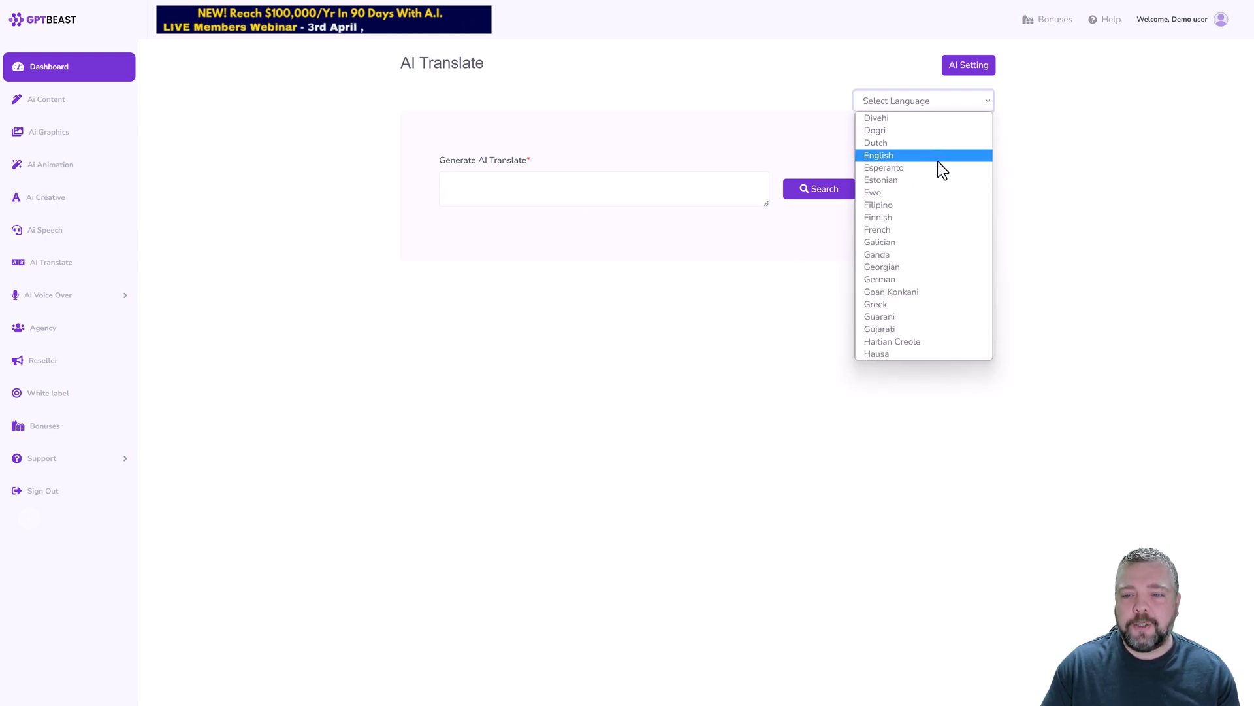
{"action": "left_click", "coordinate": [766, 312]}
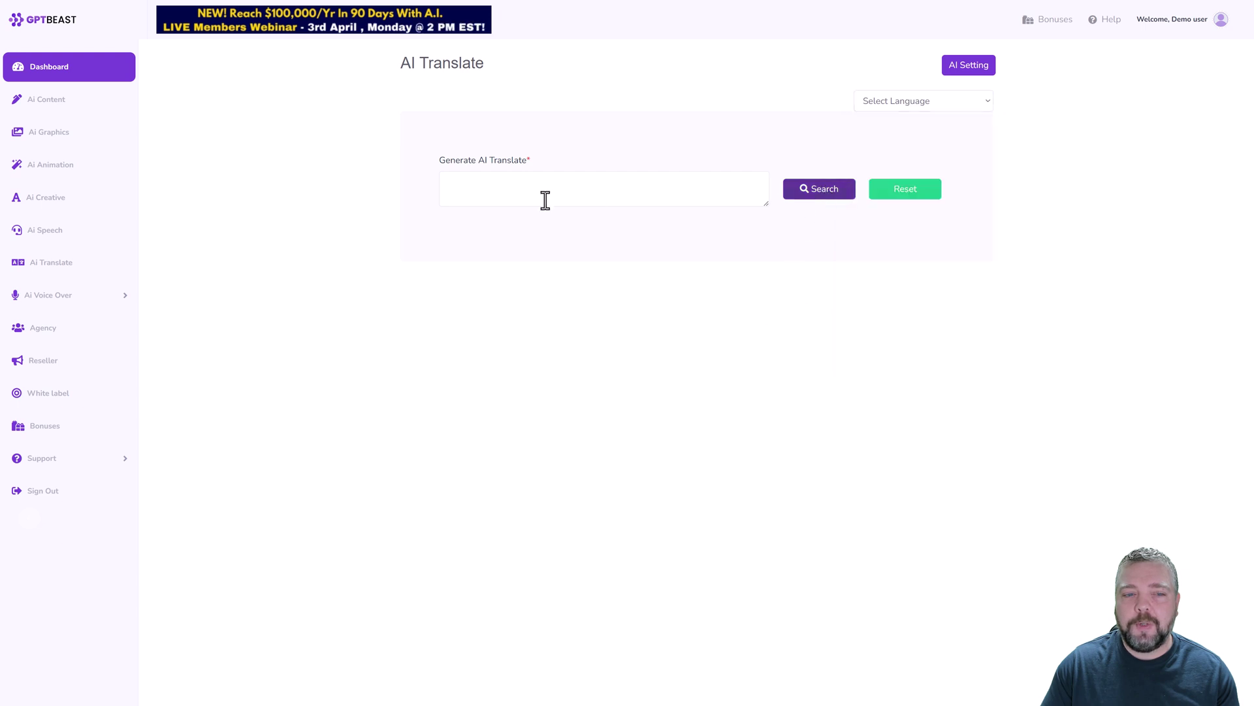
{"action": "left_click", "coordinate": [38, 297]}
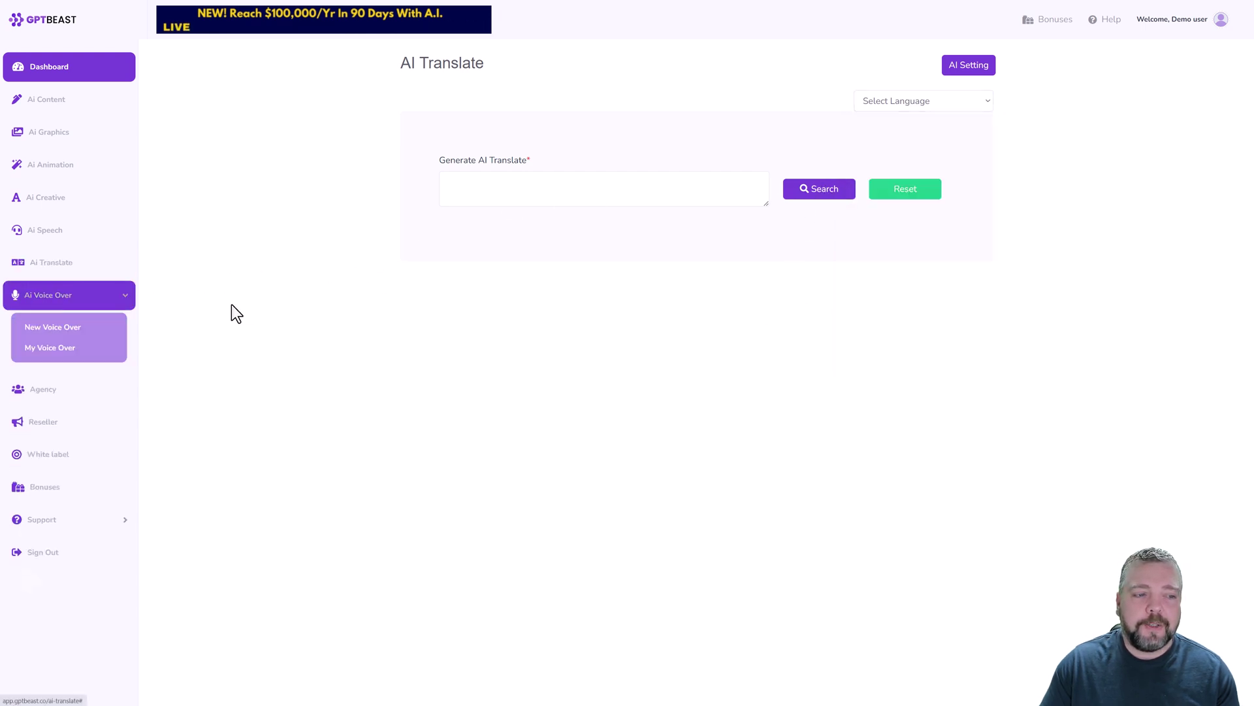
{"action": "left_click", "coordinate": [73, 333]}
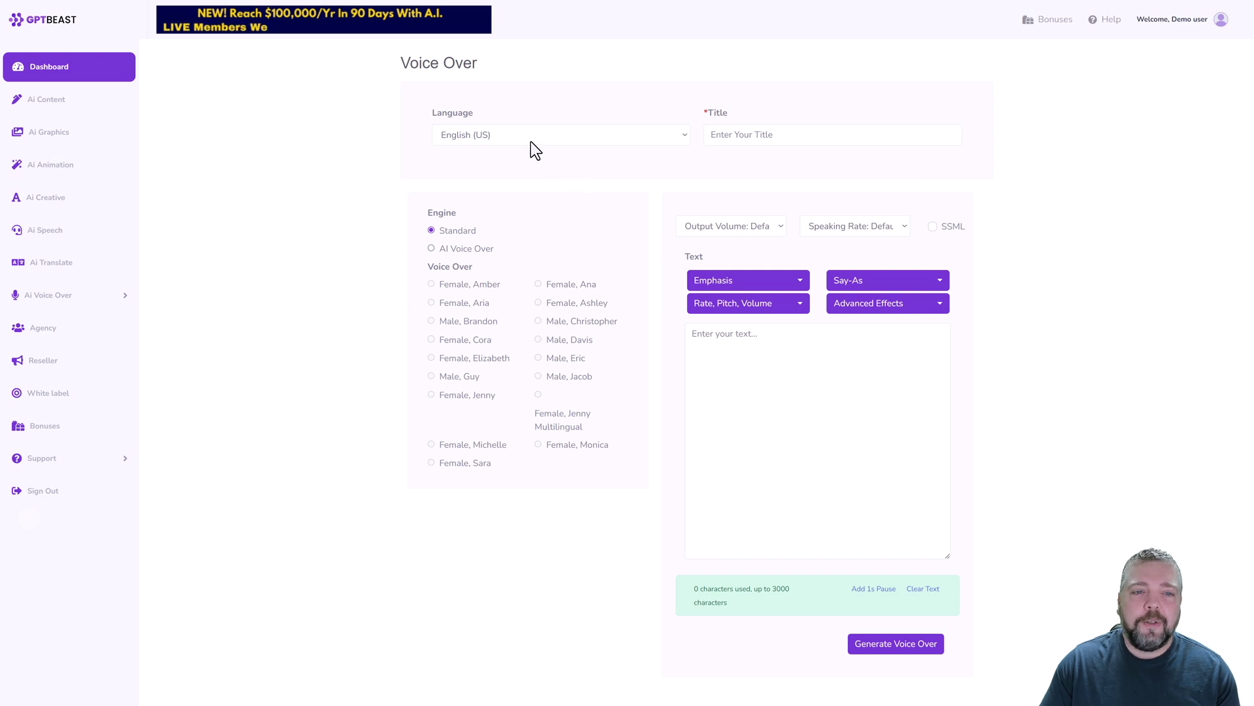
Step: Title the voice-over 'Sample', choose the AI Voice Over engine and preview the Female Monica voice
{"action": "left_click", "coordinate": [762, 139]}
{"action": "type", "text": "Sample"}
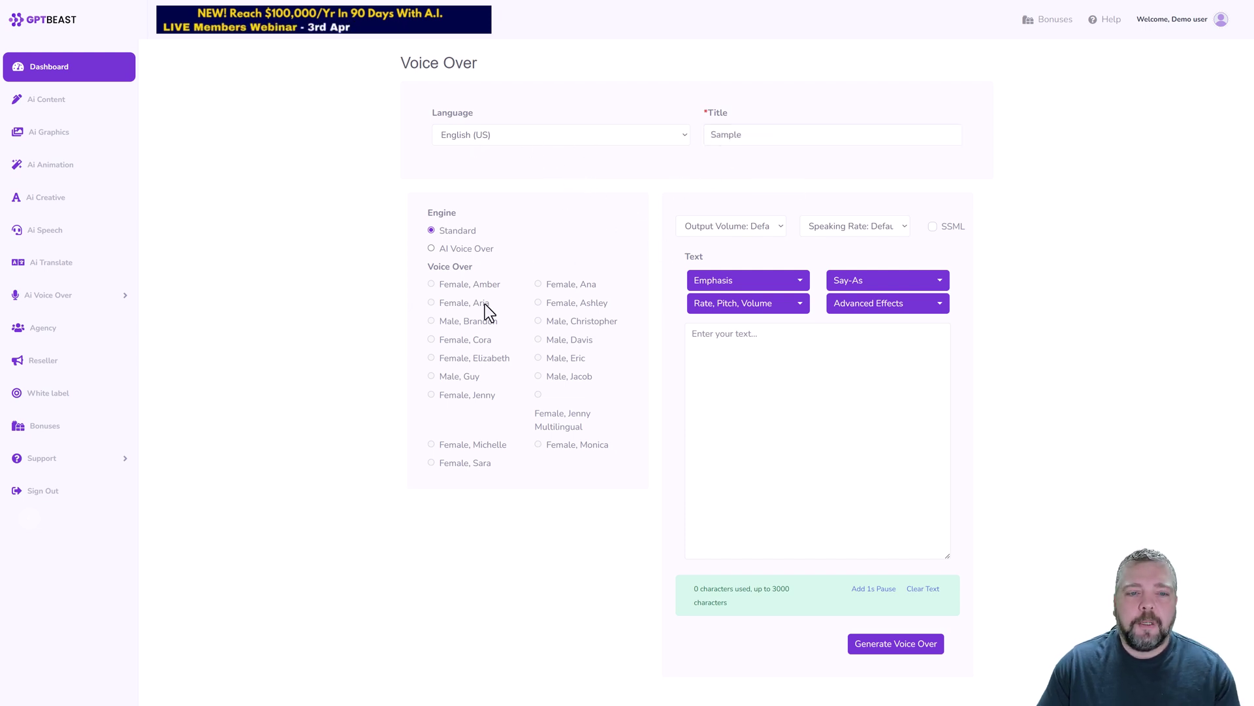
{"action": "left_click", "coordinate": [431, 249]}
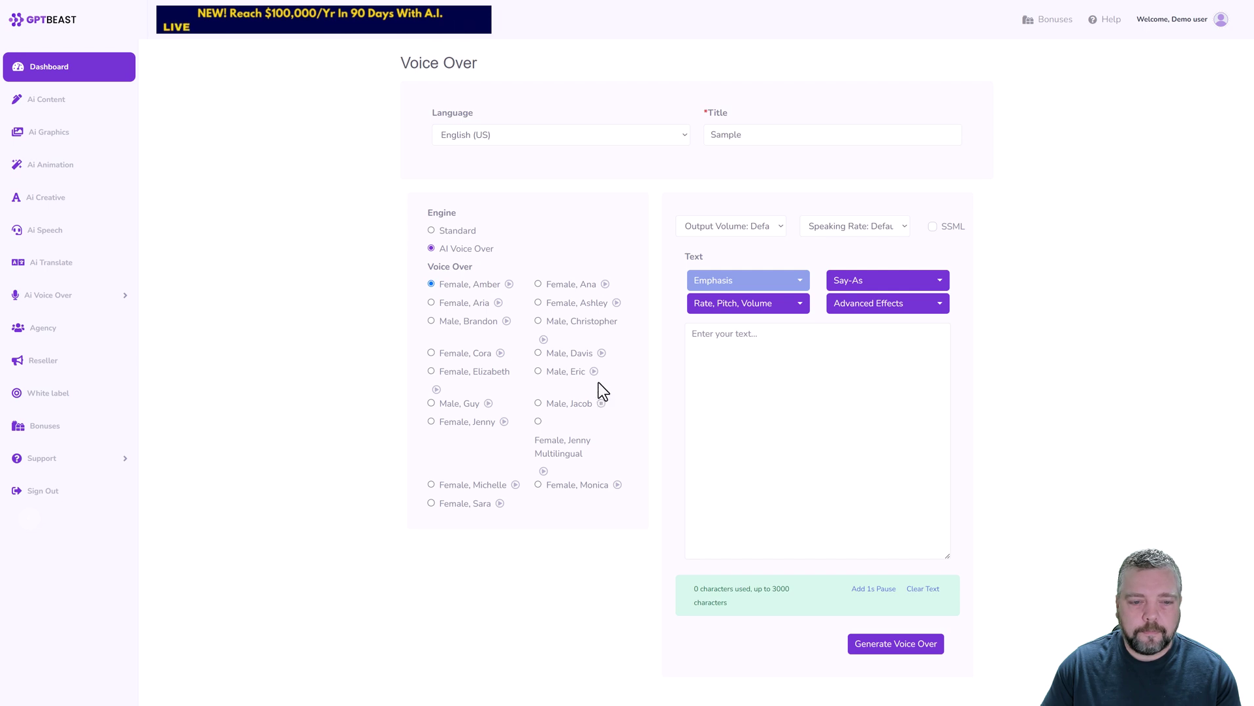
{"action": "left_click", "coordinate": [617, 485]}
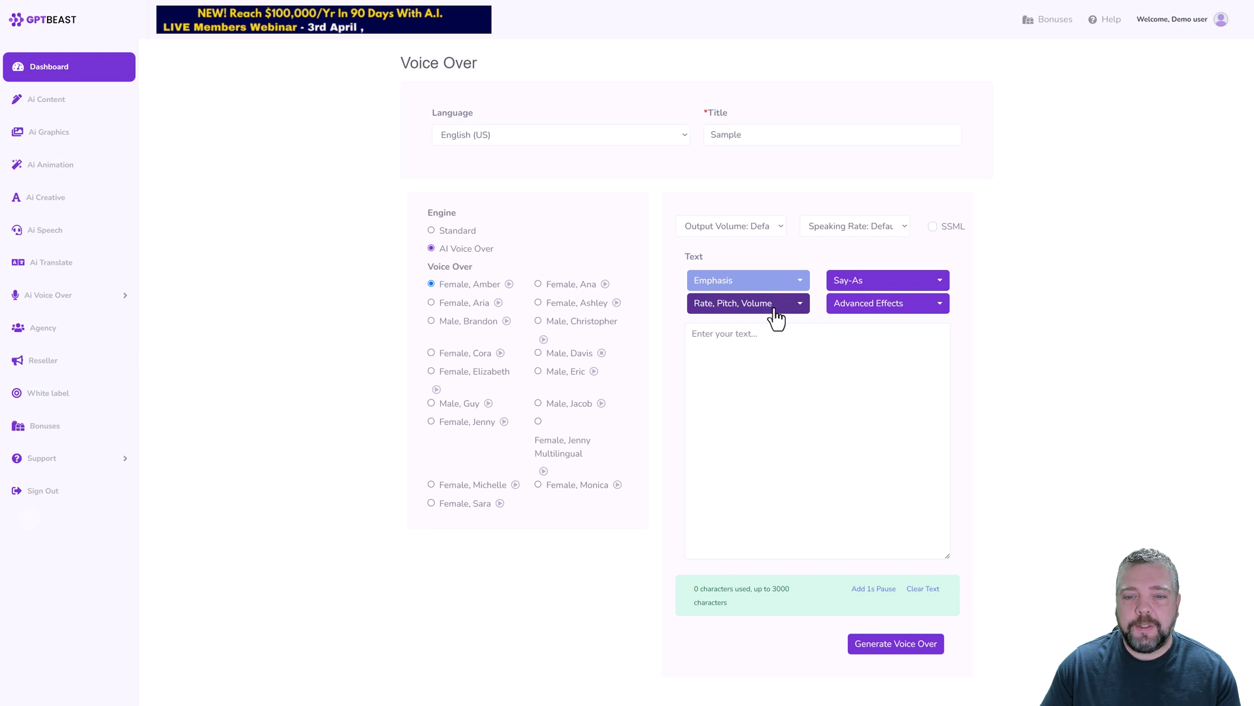
Step: Focus the voice-over text box and point out its 3000-character limit
{"action": "left_click", "coordinate": [754, 344]}
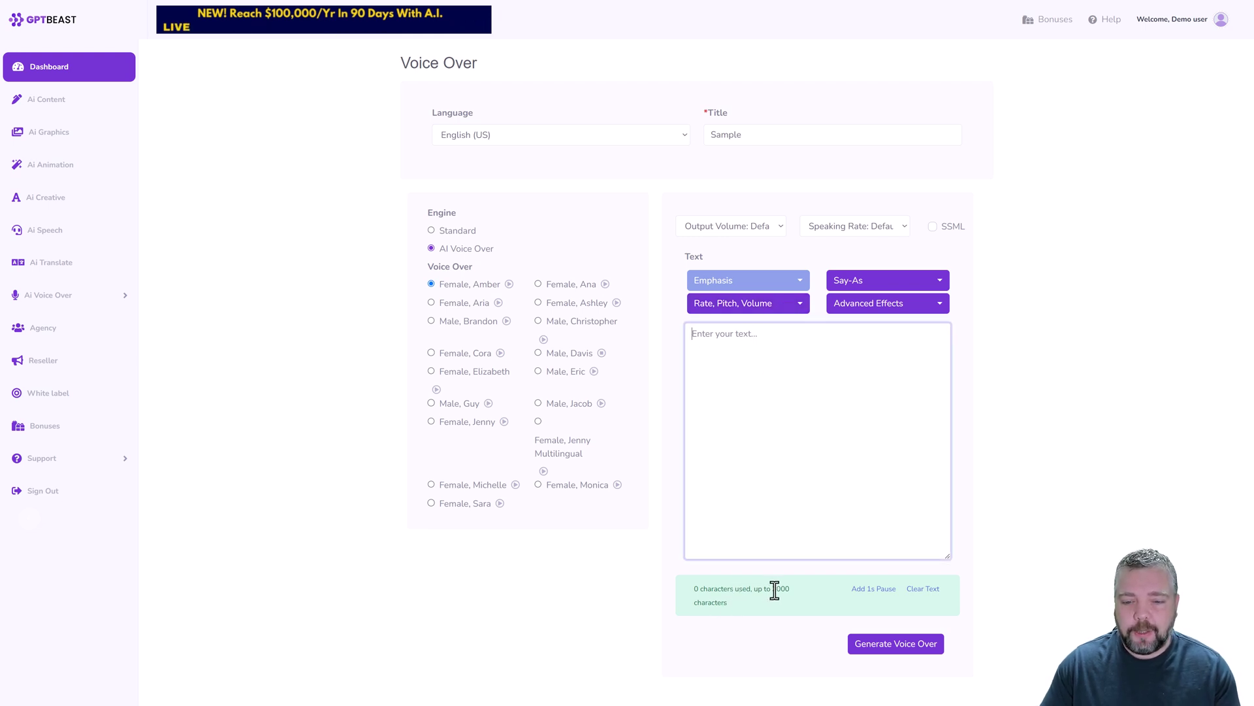
{"action": "left_click_drag", "start_coordinate": [774, 590], "coordinate": [782, 603]}
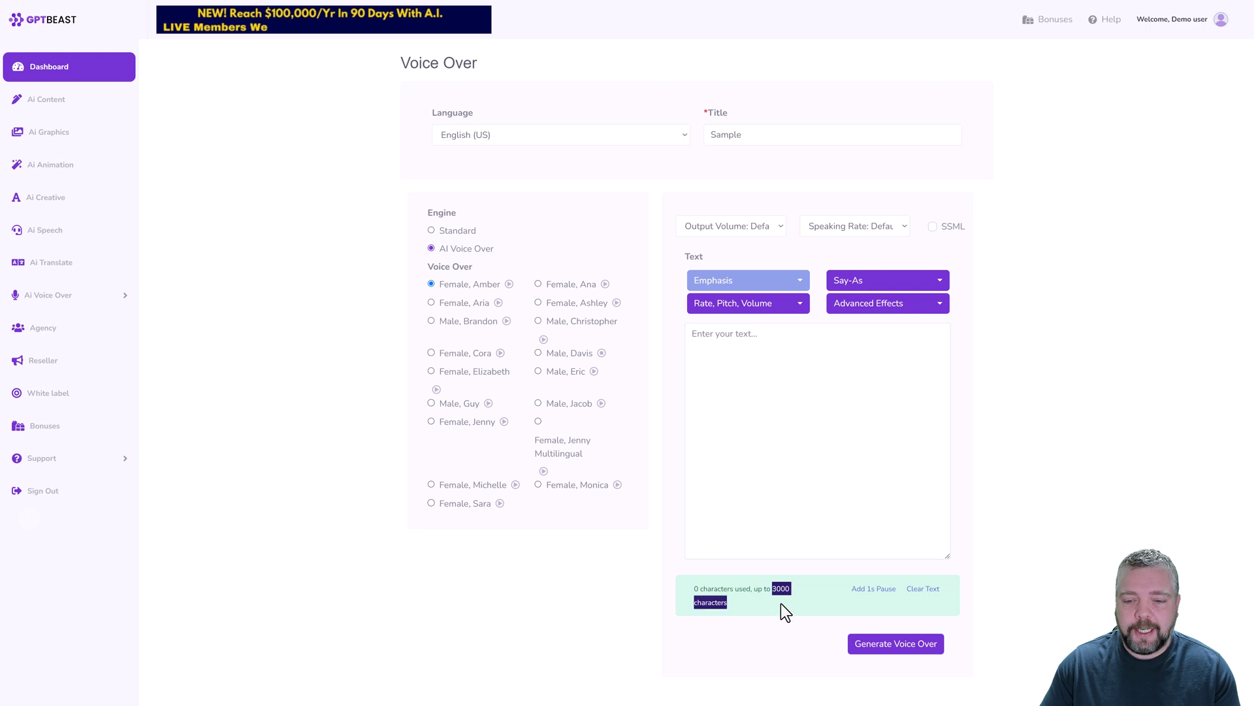
{"action": "left_click", "coordinate": [1049, 444]}
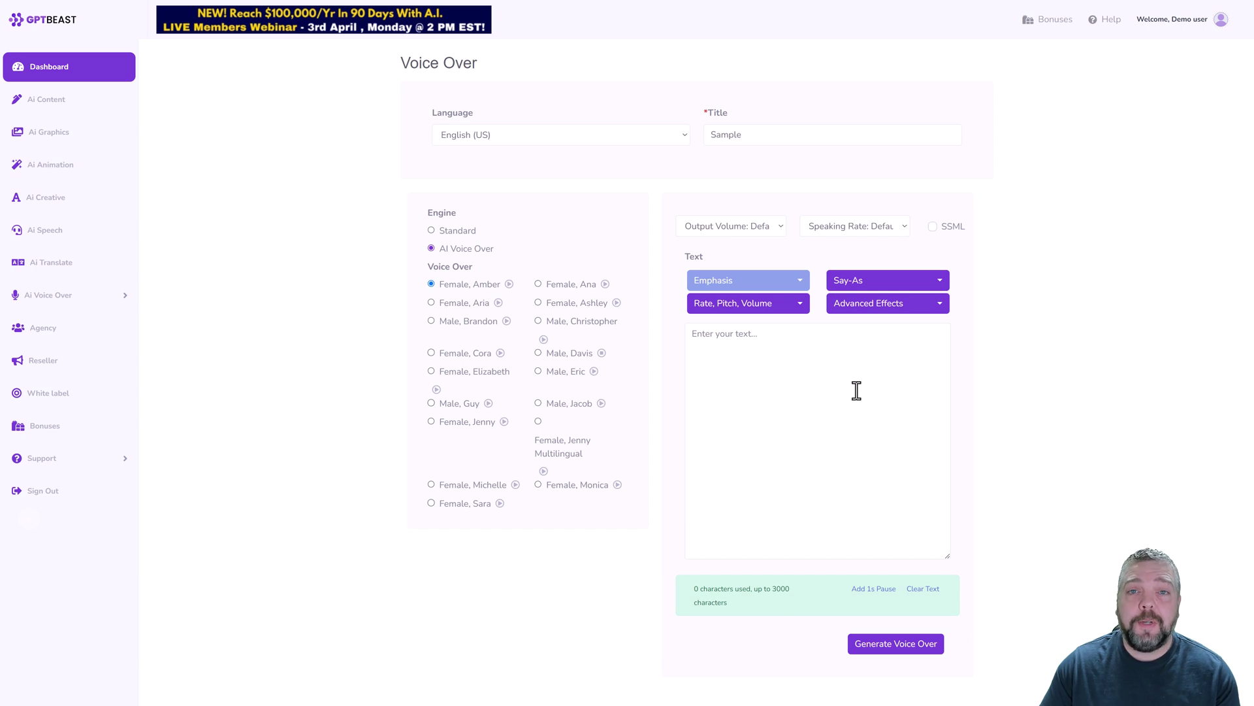
{"action": "left_click", "coordinate": [49, 298]}
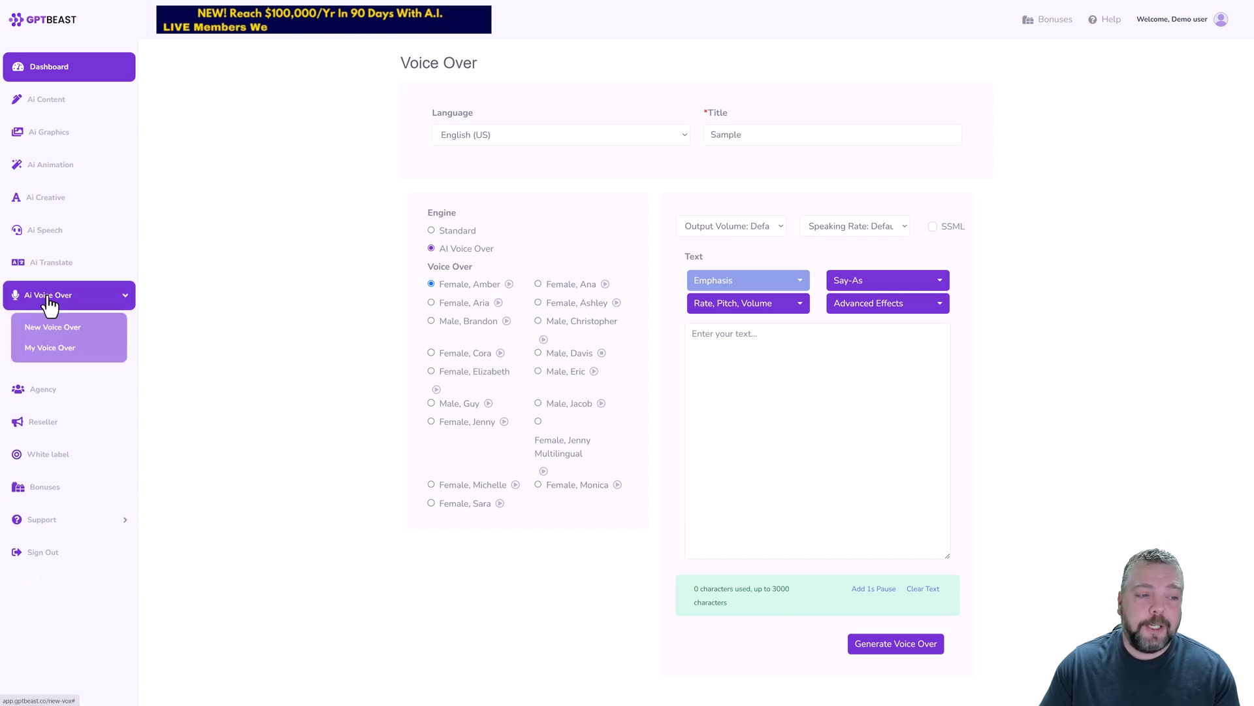
{"action": "left_click", "coordinate": [77, 349]}
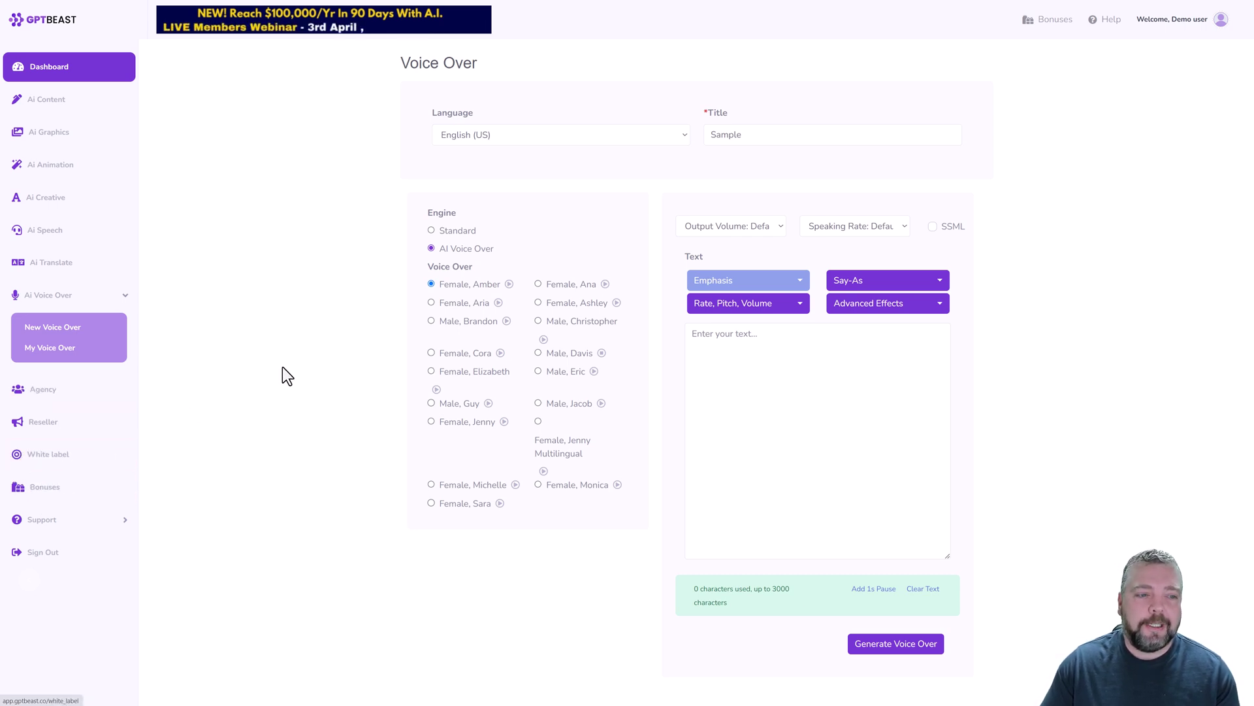
Step: Go to the Ai Content page from the sidebar
{"action": "left_click", "coordinate": [53, 101]}
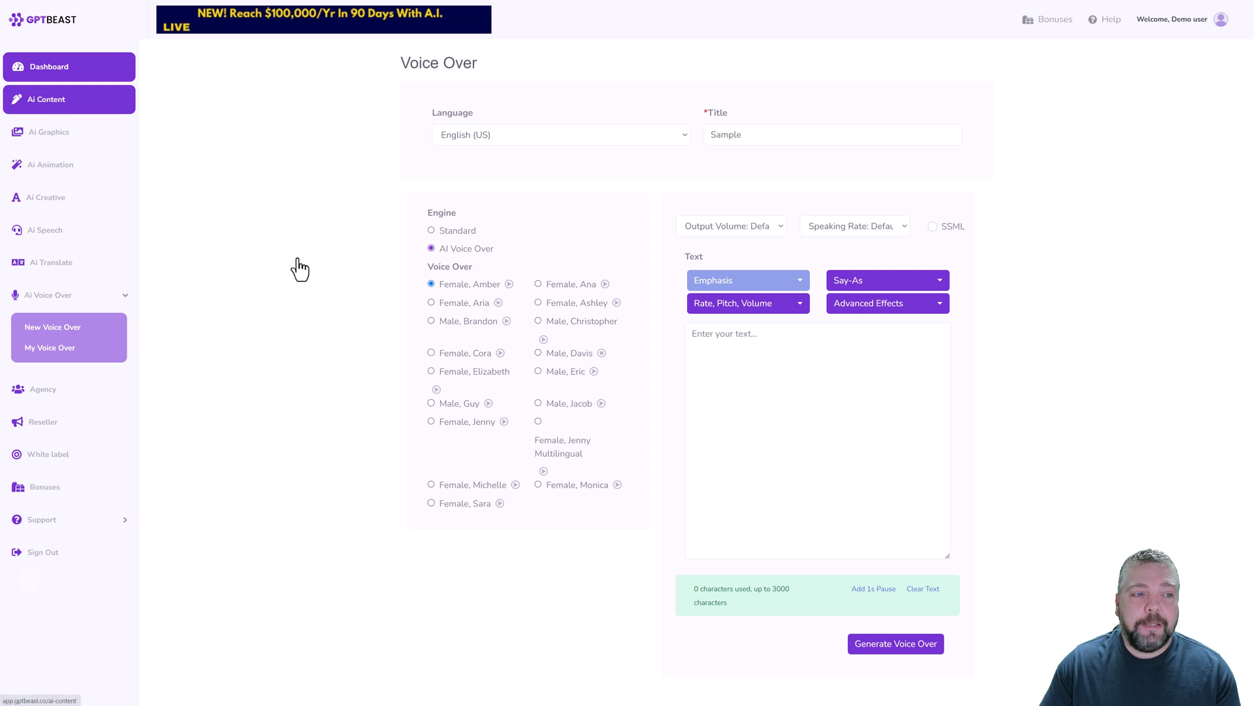